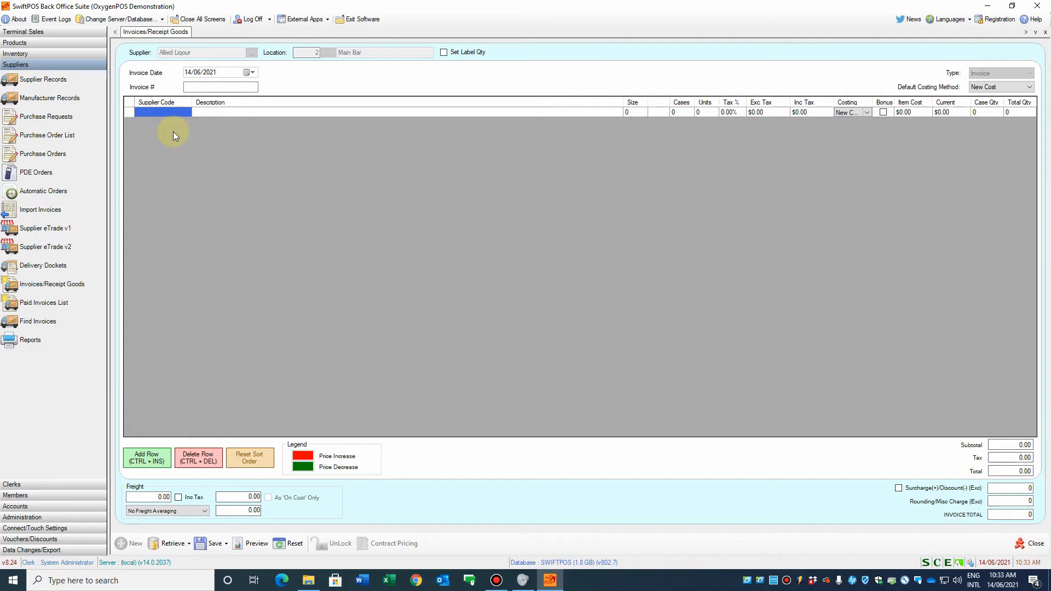
# Step: Add supplier code 100150 to the invoice with 3 units and a tax-exclusive cost of 615
pyautogui.write('100150')
pyautogui.press('Return')
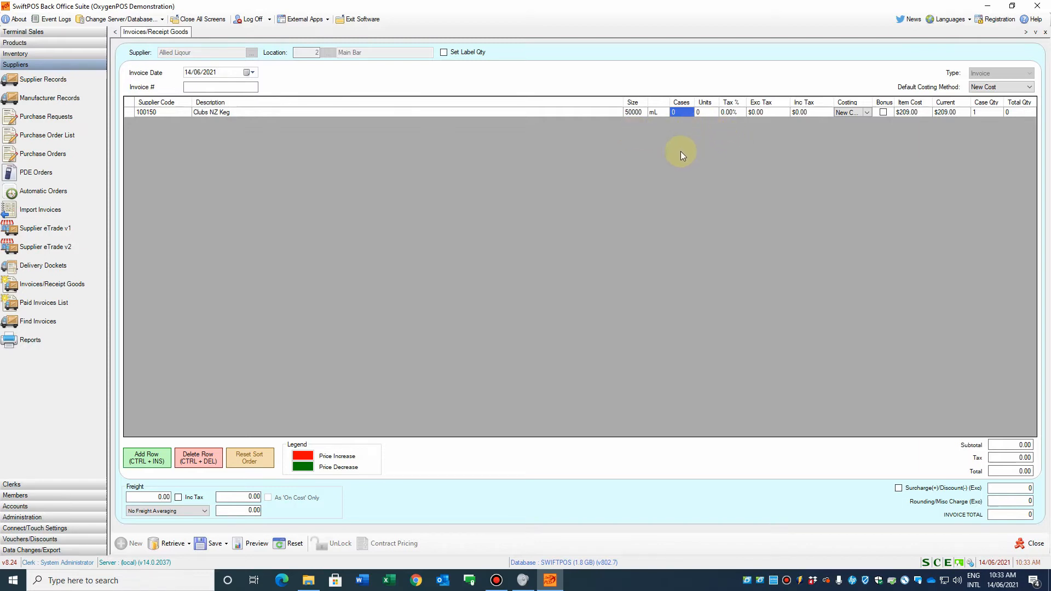
pyautogui.click(707, 112)
pyautogui.press('Tab')
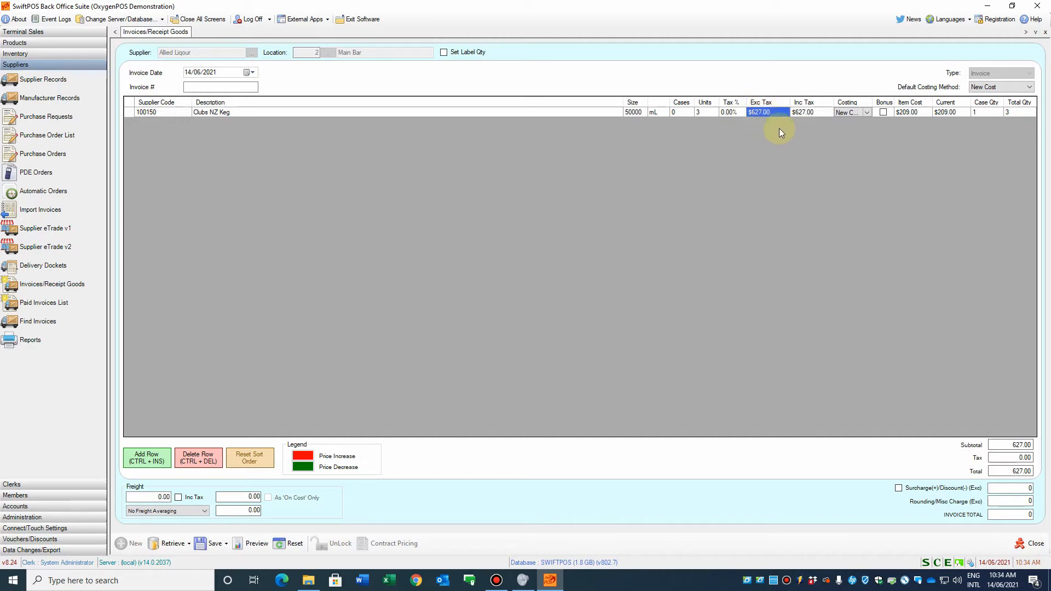
pyautogui.write('615')
pyautogui.click(822, 114)
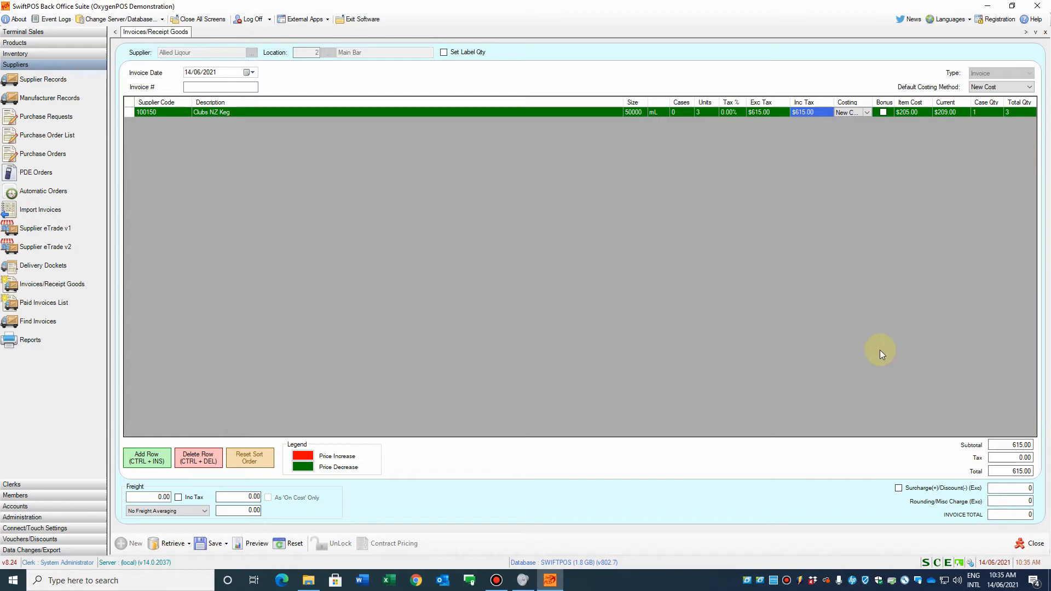
# Step: Set the invoice total to 615 and try to save the invoice as complete
pyautogui.click(1021, 515)
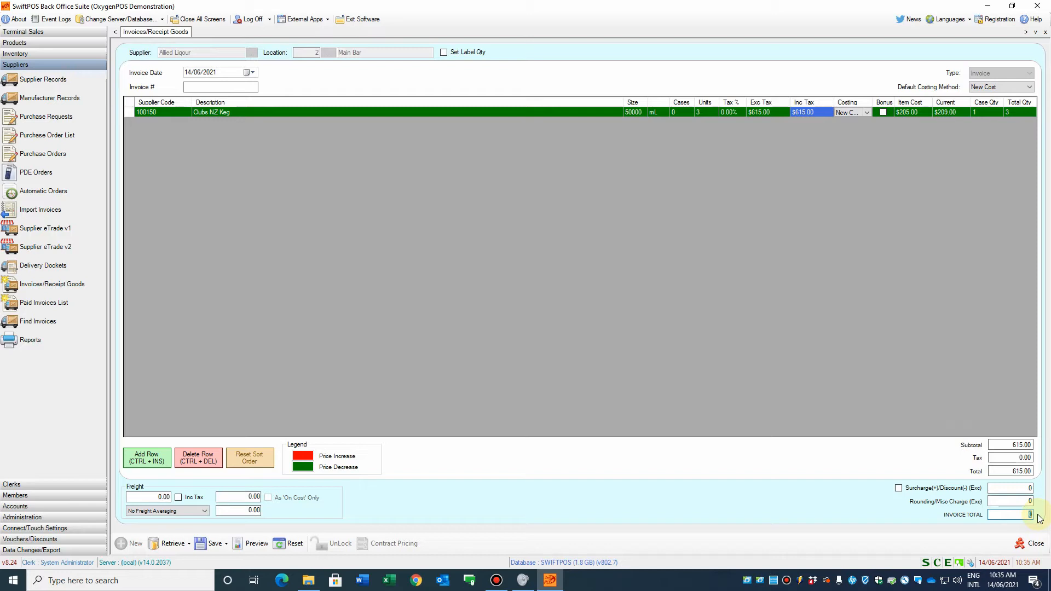
pyautogui.write('615')
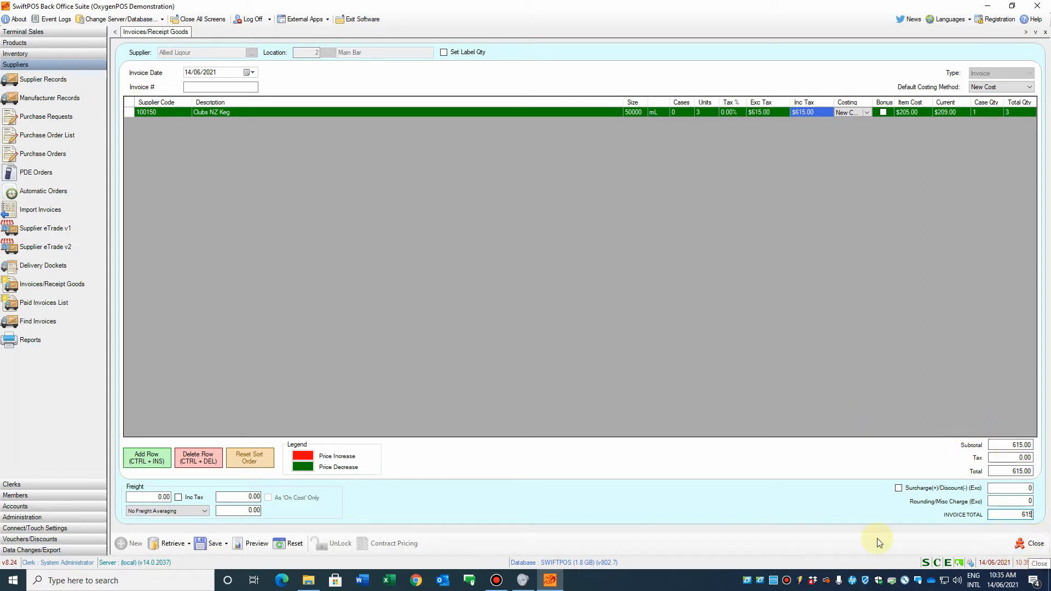
pyautogui.click(222, 548)
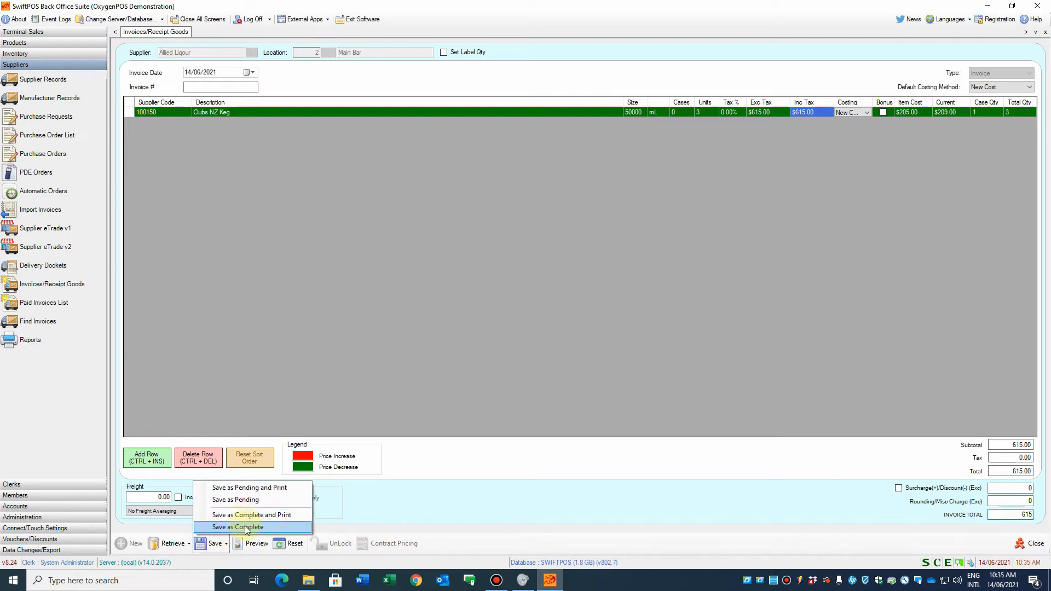
pyautogui.click(246, 527)
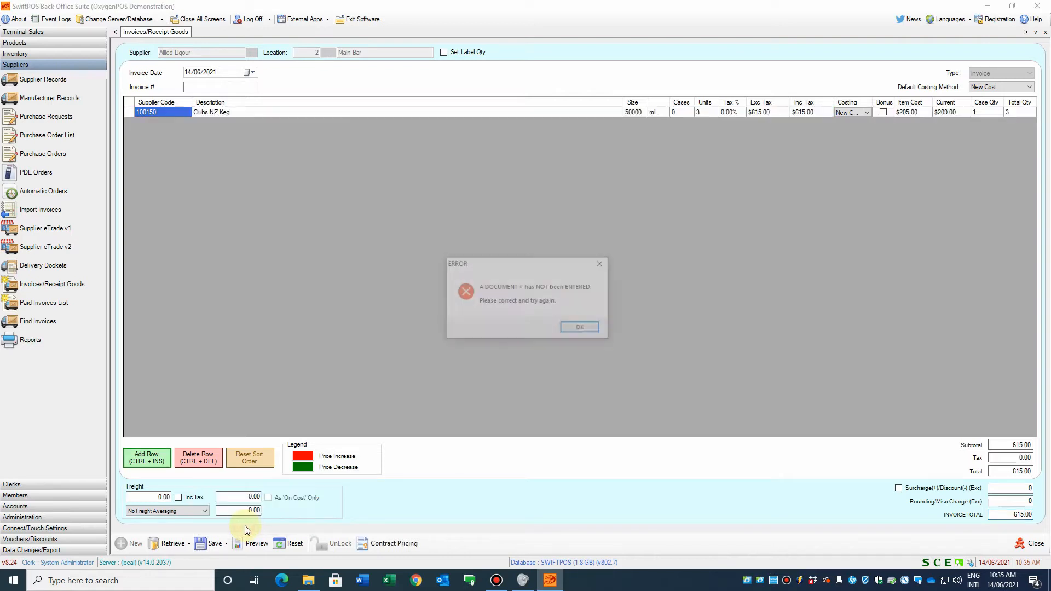
pyautogui.click(583, 328)
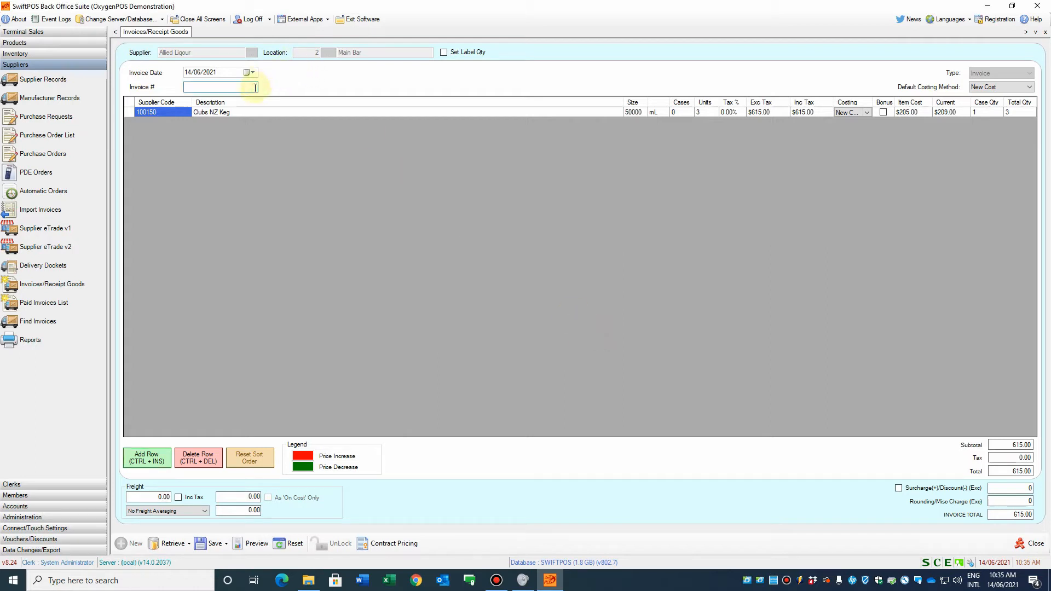
# Step: Enter 10020 as the invoice number and save the invoice as complete
pyautogui.write('10020')
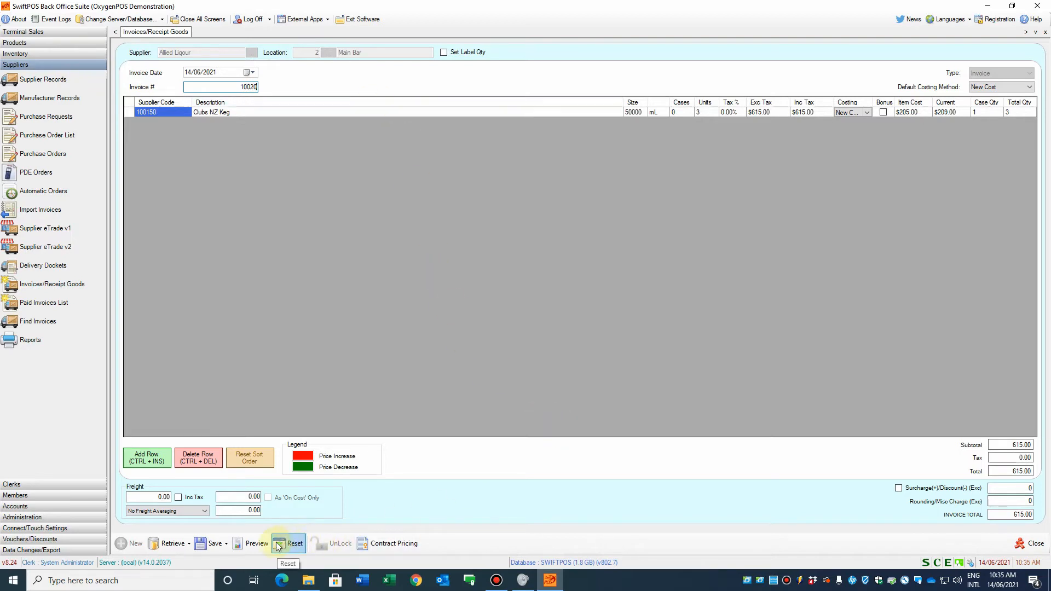
pyautogui.click(226, 544)
pyautogui.click(233, 530)
pyautogui.click(226, 544)
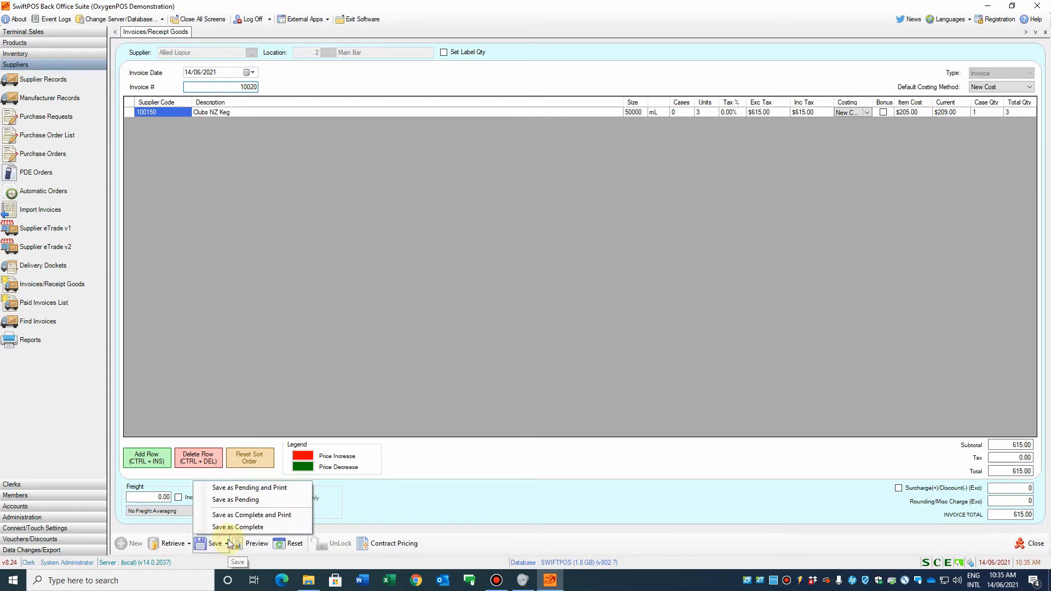
pyautogui.click(232, 528)
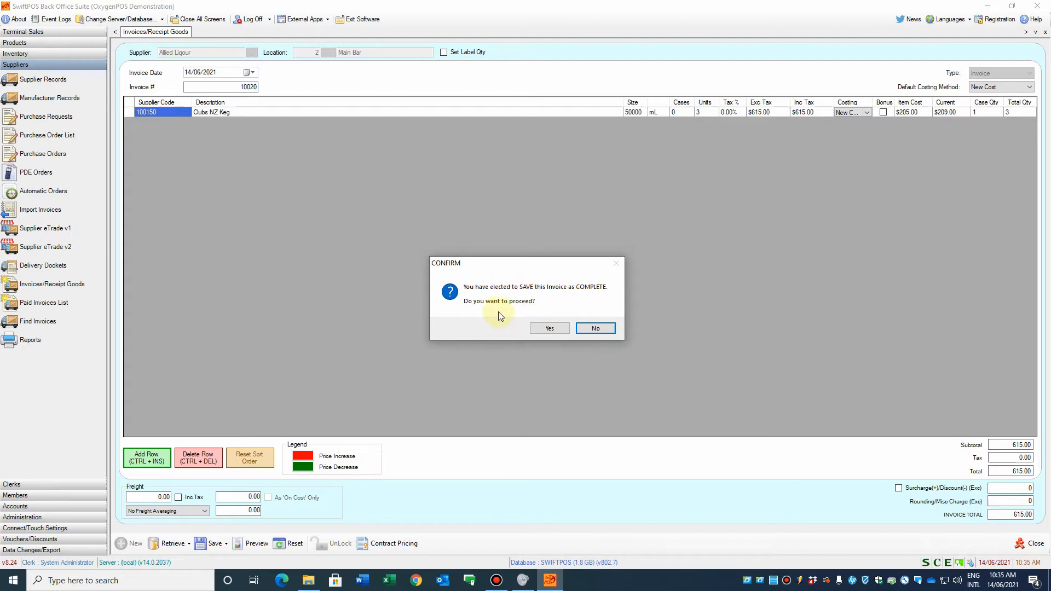
pyautogui.click(554, 329)
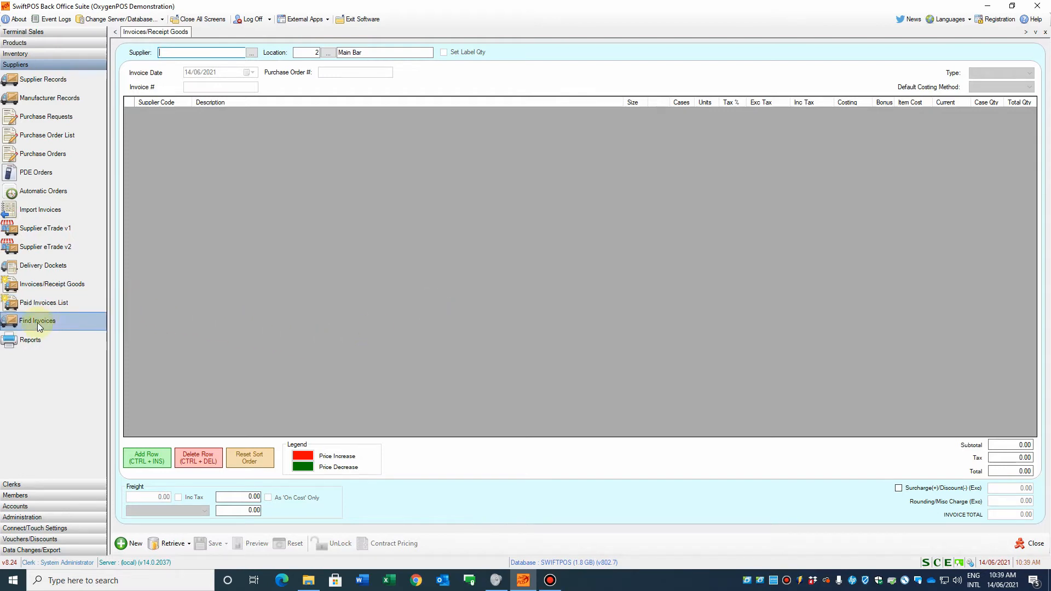
# Step: Preview today's Inventory Audit report for PLU 100150 only
pyautogui.click(33, 340)
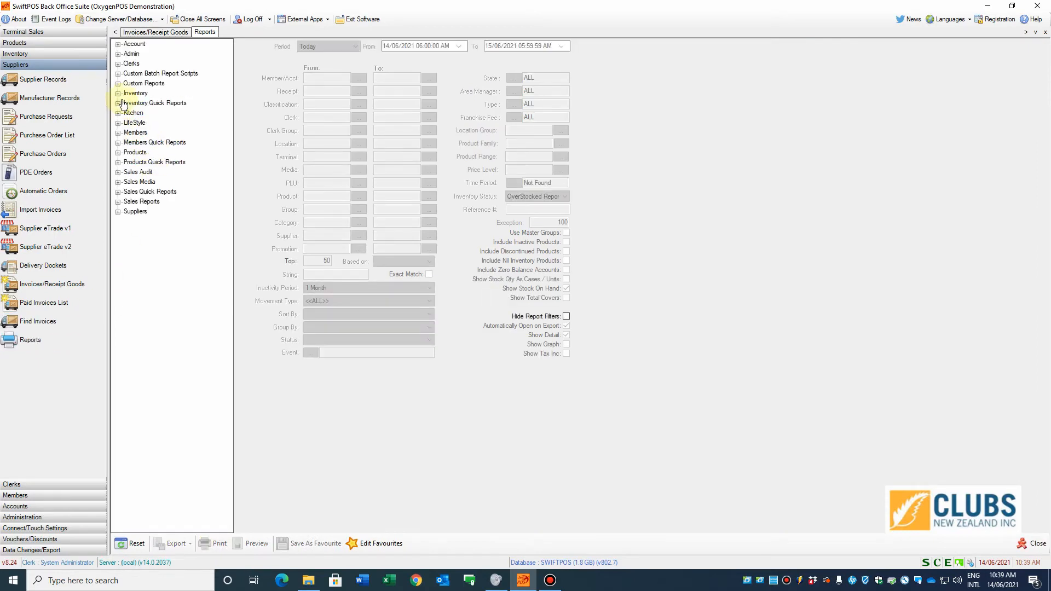
pyautogui.click(118, 94)
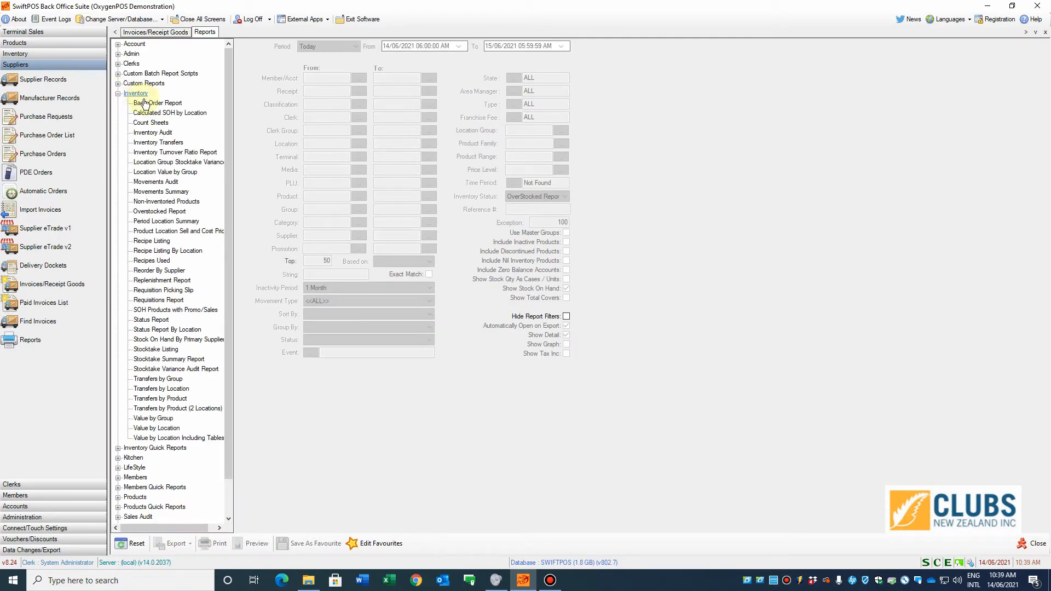
pyautogui.click(160, 133)
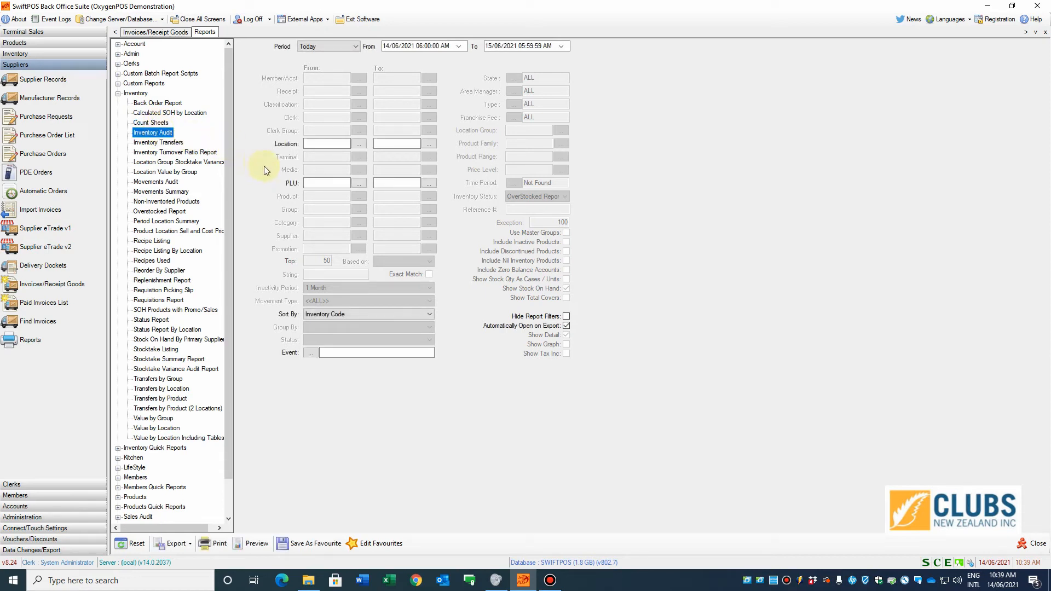
pyautogui.click(343, 187)
pyautogui.write('100150')
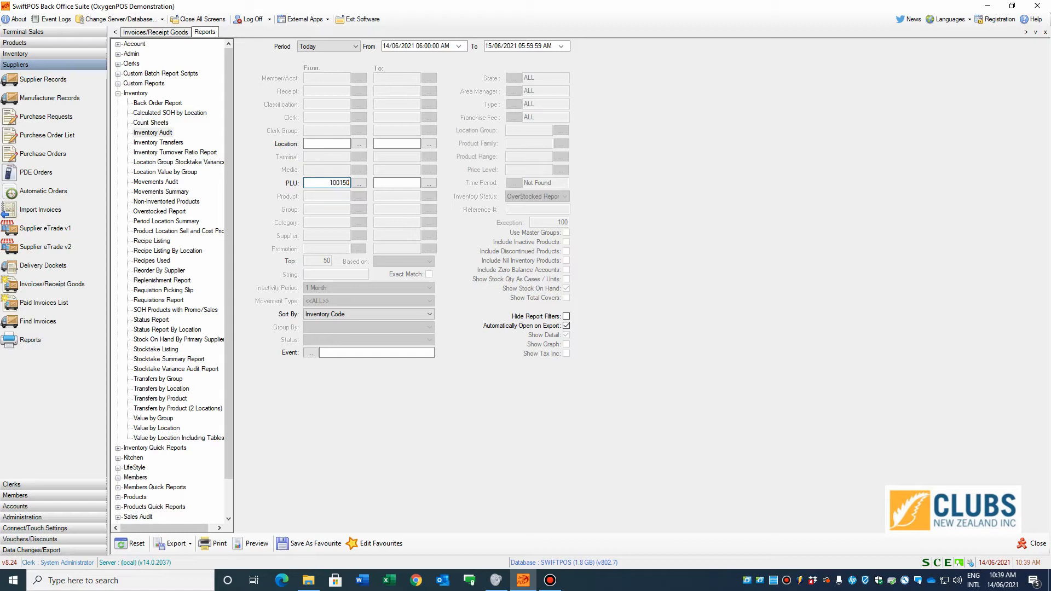
pyautogui.click(382, 181)
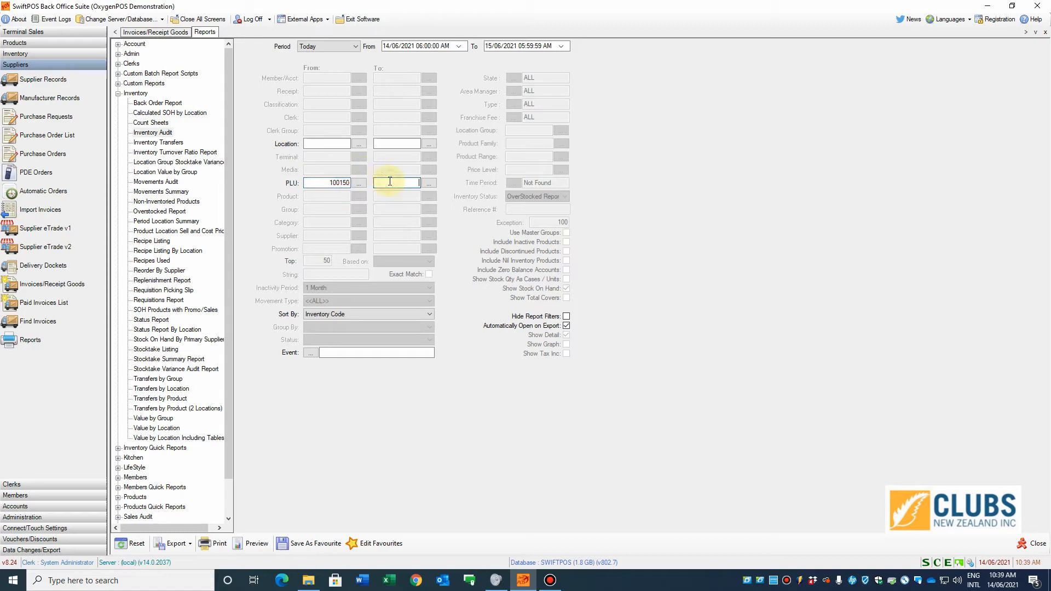
pyautogui.write('100150')
pyautogui.click(258, 546)
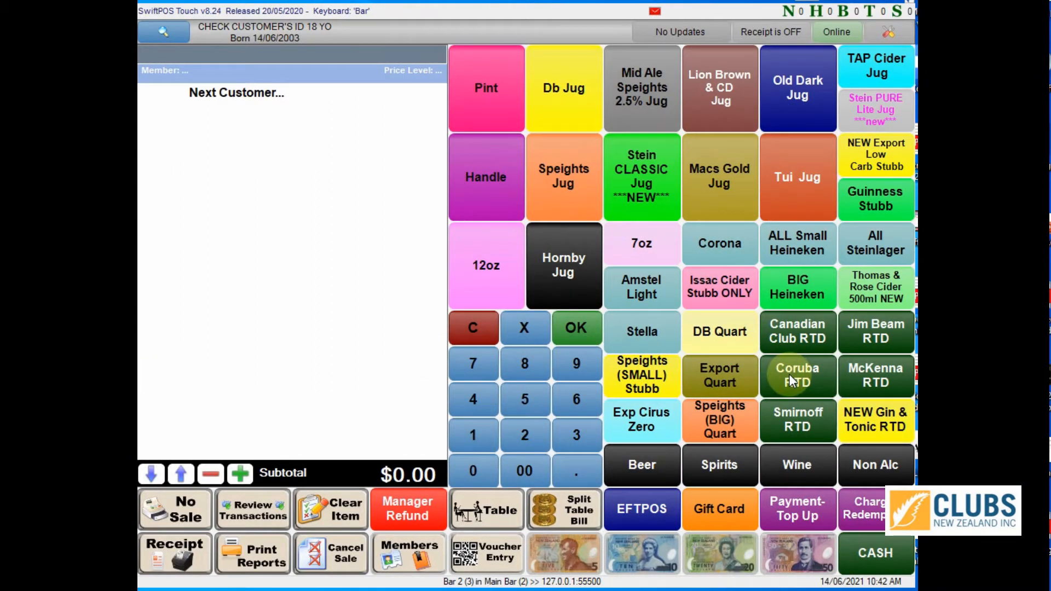
# Step: In SwiftPOS Touch, ring up seven Clubs NZ Pints from the non-alcoholic products and finalise the sale as cash
pyautogui.click(865, 471)
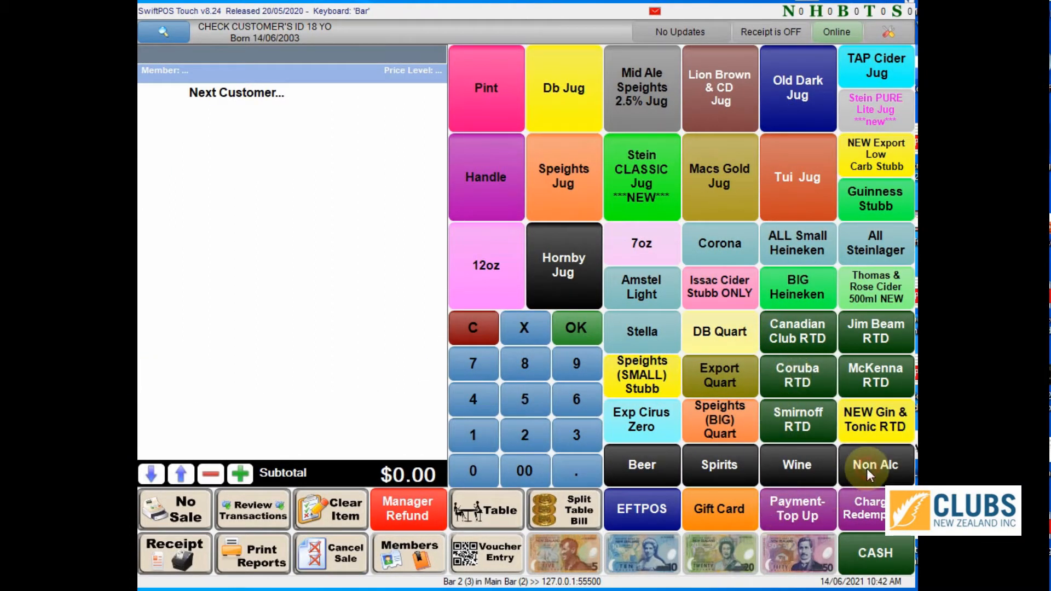
pyautogui.click(484, 196)
pyautogui.click(484, 196)
pyautogui.click(484, 196)
pyautogui.click(484, 196)
pyautogui.click(484, 196)
pyautogui.click(484, 196)
pyautogui.click(484, 196)
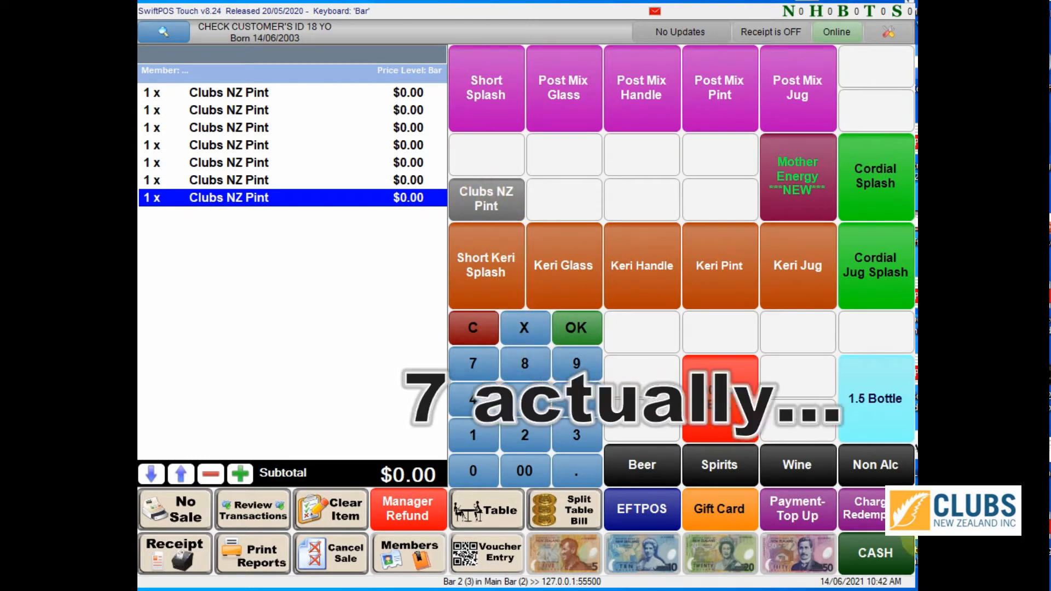
pyautogui.click(874, 553)
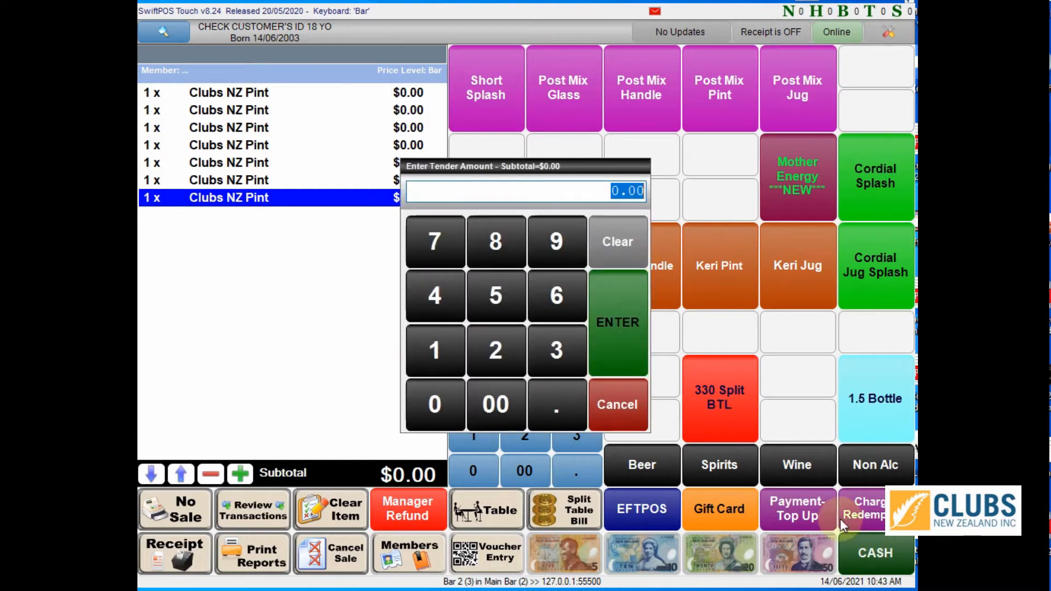
pyautogui.click(619, 328)
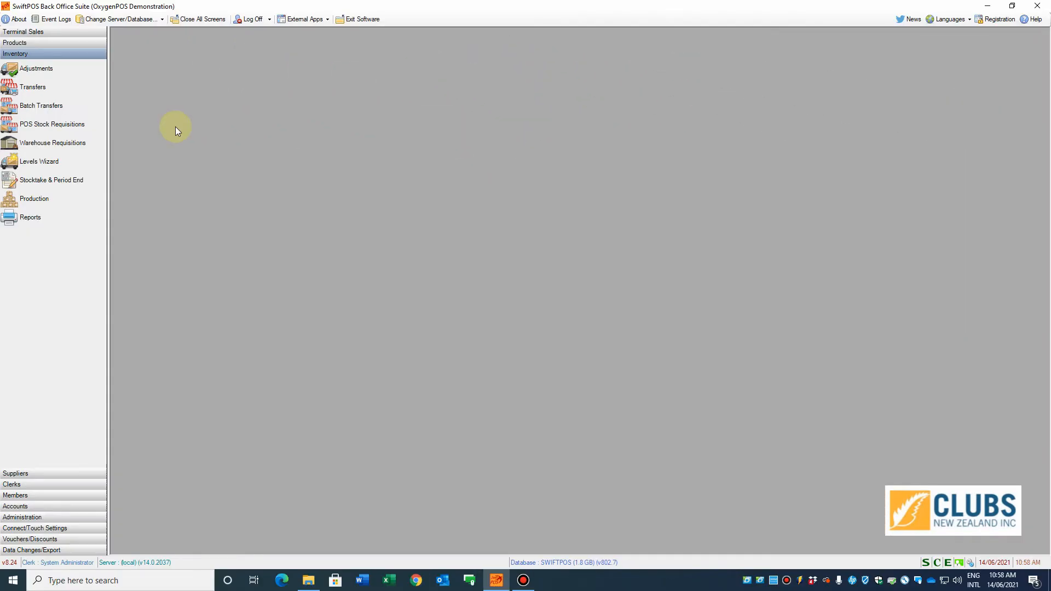
# Step: In SwiftPOS Back Office, choose the Count Sheets report from the inventory reports
pyautogui.click(41, 55)
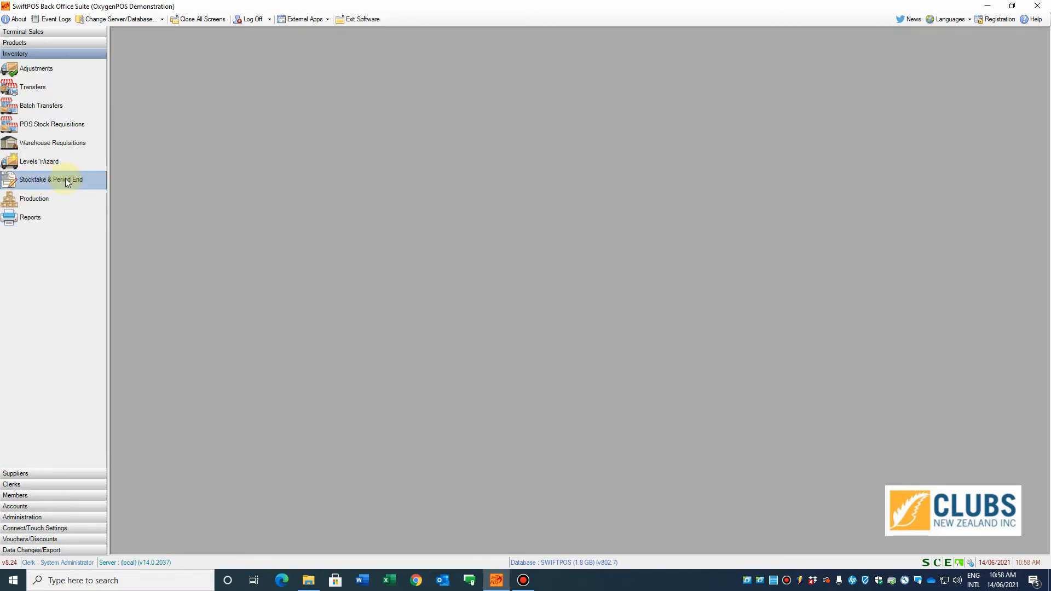
pyautogui.click(33, 217)
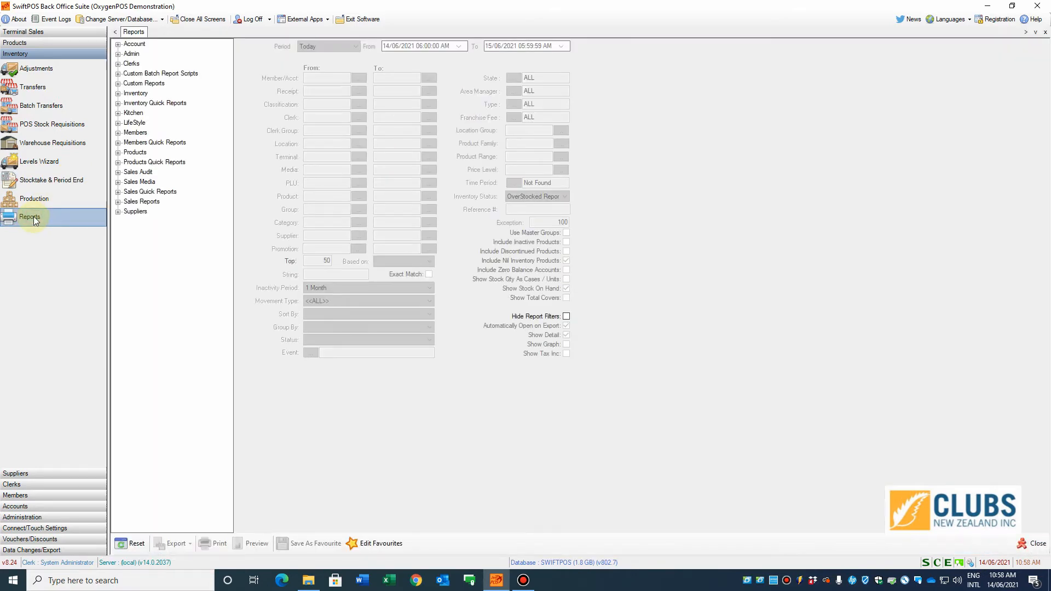
pyautogui.click(118, 94)
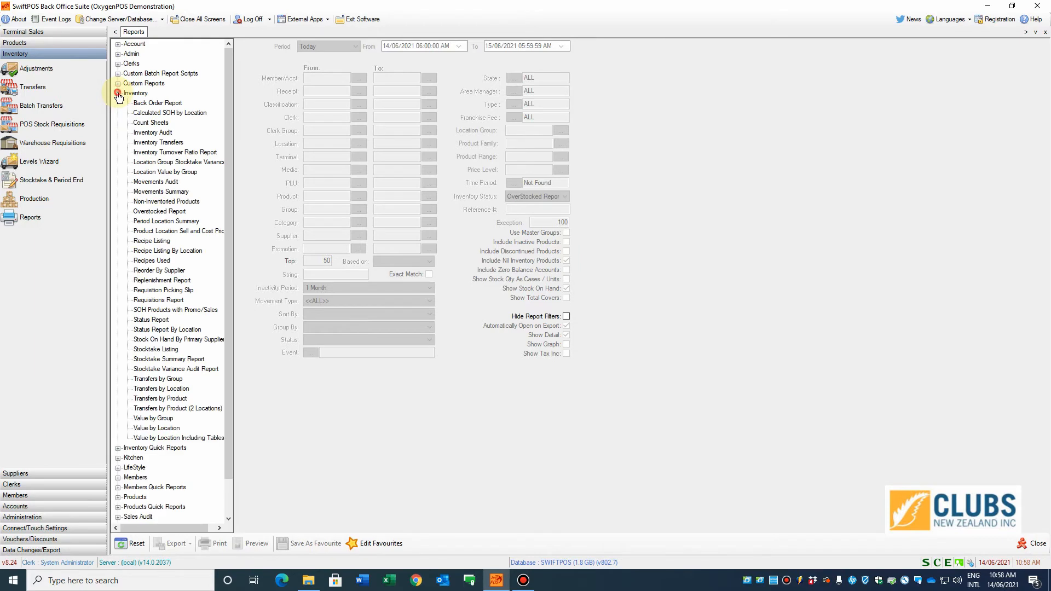
pyautogui.click(144, 124)
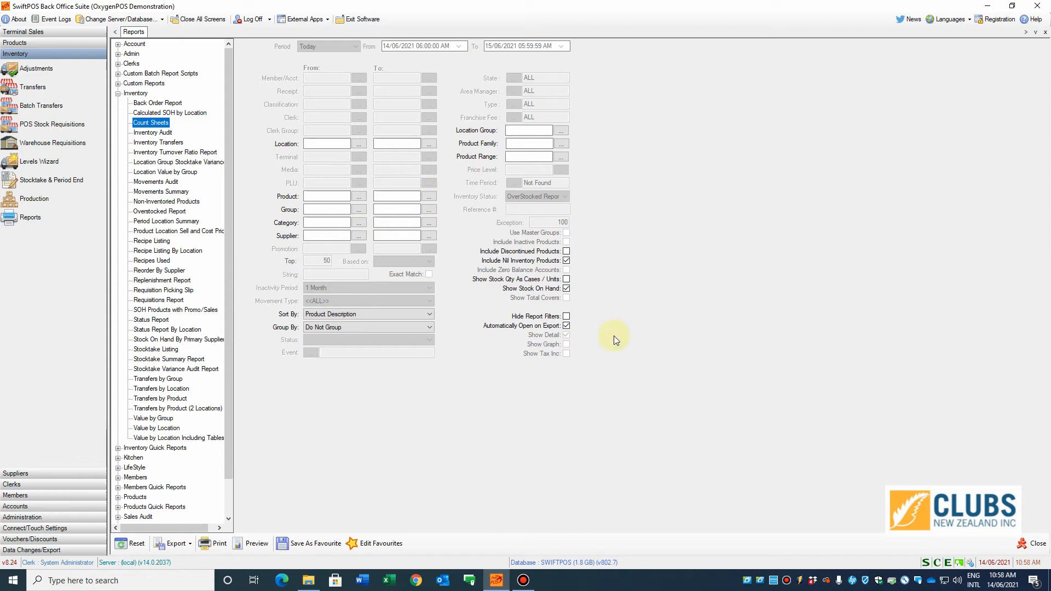
# Step: Limit the count sheet's location range to Main Bar at both ends
pyautogui.click(360, 145)
pyautogui.click(390, 194)
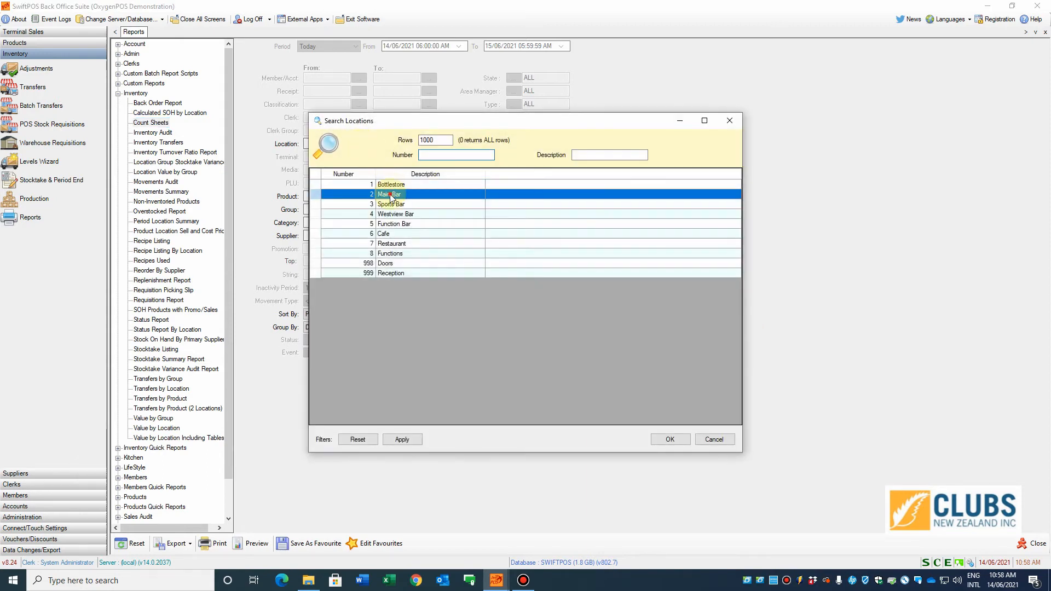
pyautogui.click(669, 439)
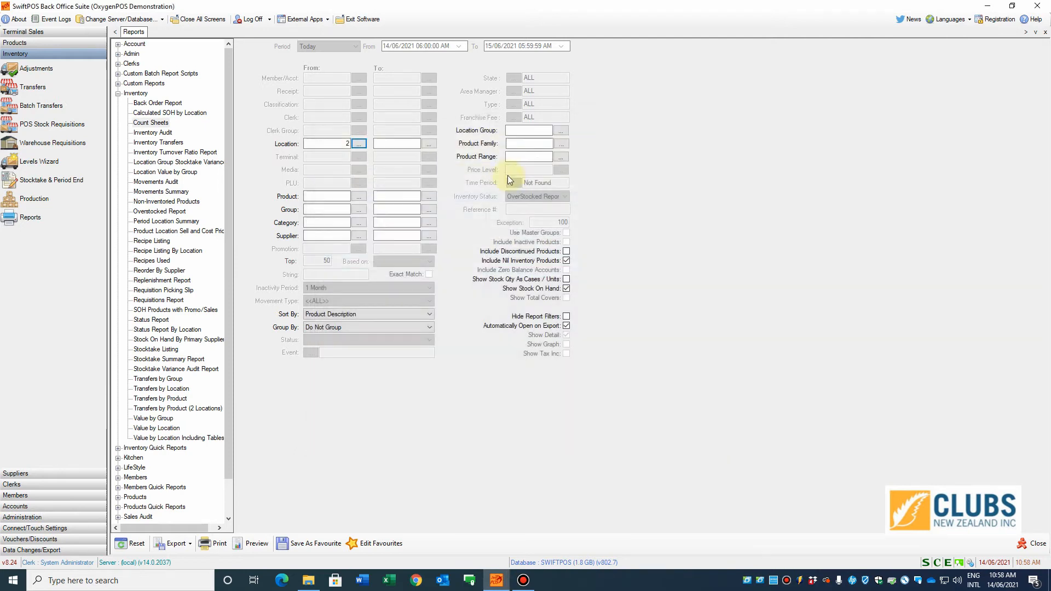
pyautogui.click(426, 145)
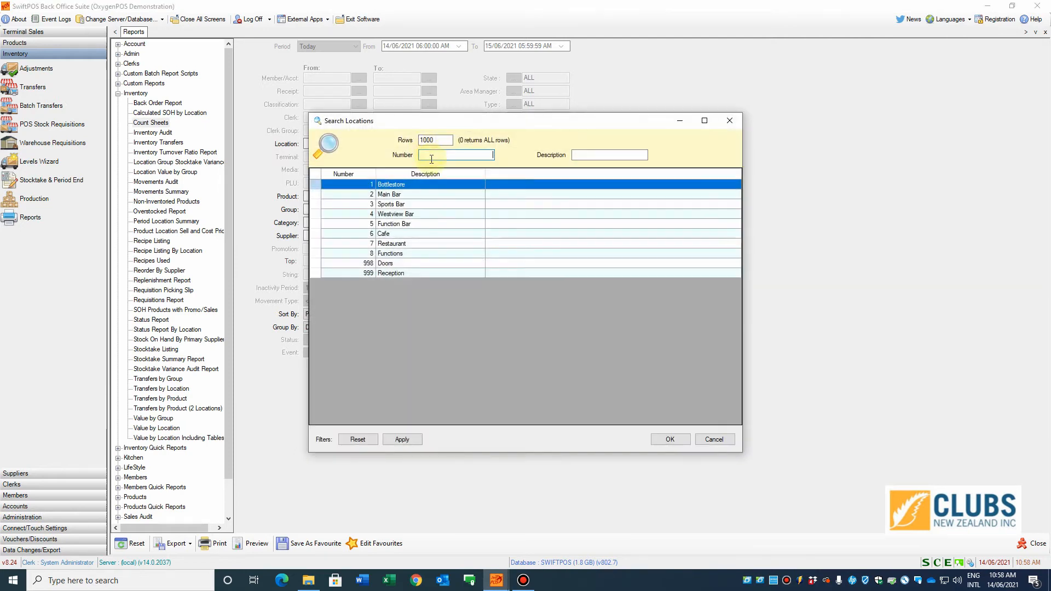
pyautogui.click(415, 194)
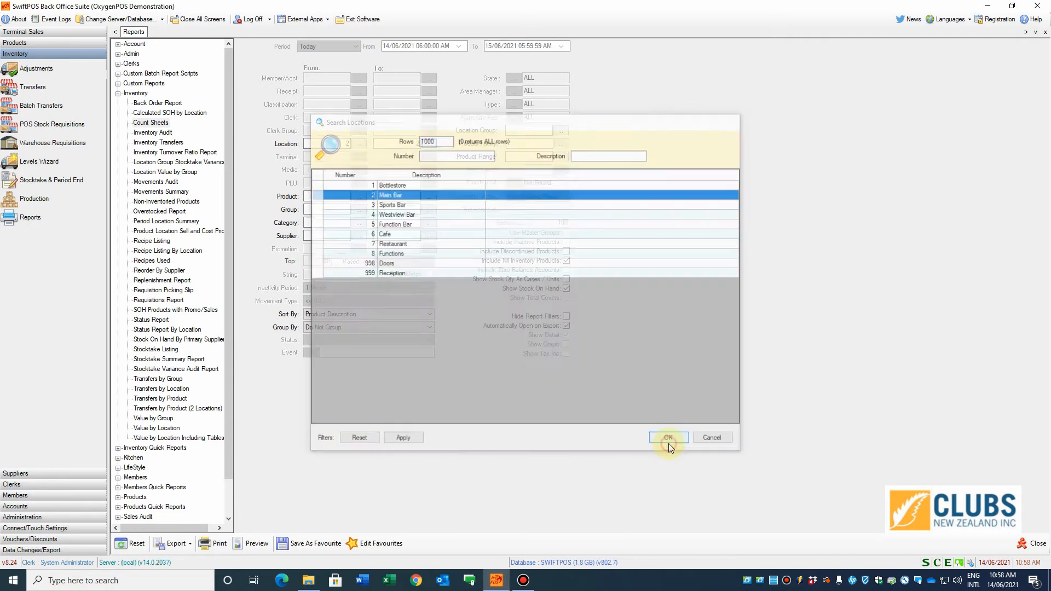
pyautogui.click(669, 440)
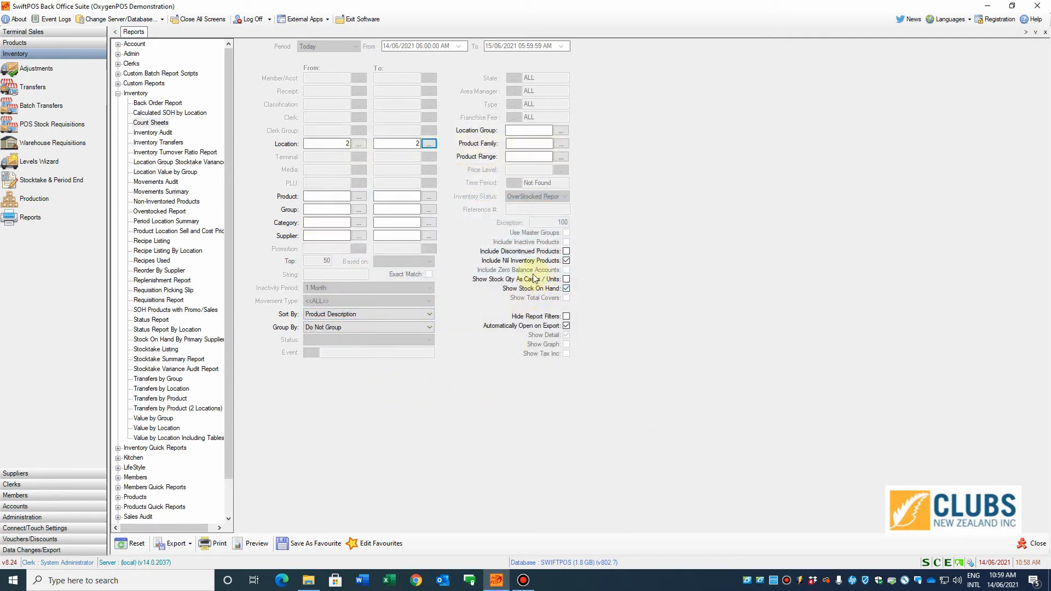
# Step: Exclude nil inventory products from the count sheet, preview the report, and close the preview
pyautogui.click(567, 261)
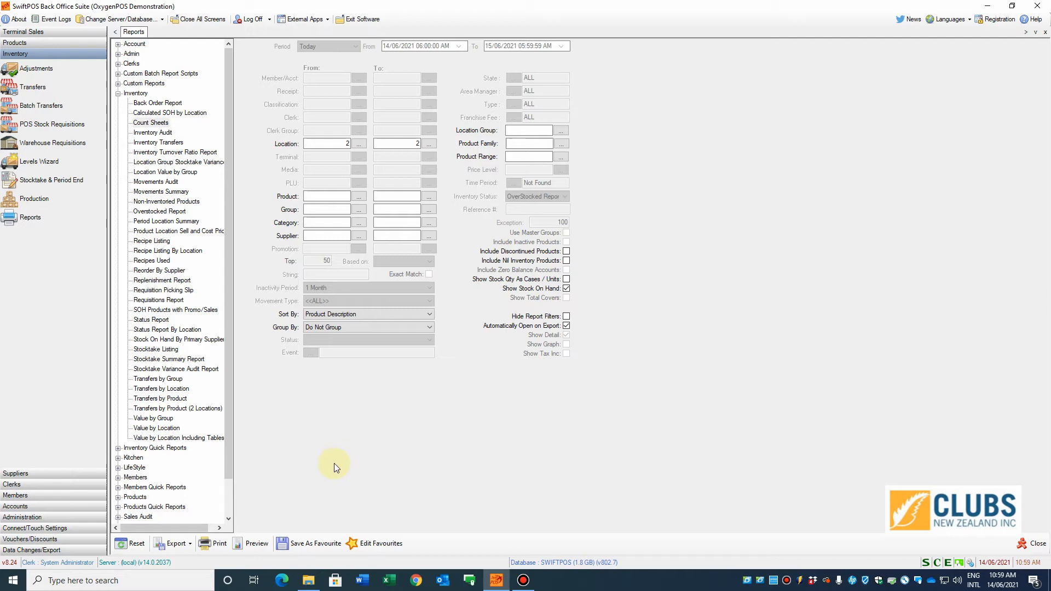
pyautogui.click(256, 544)
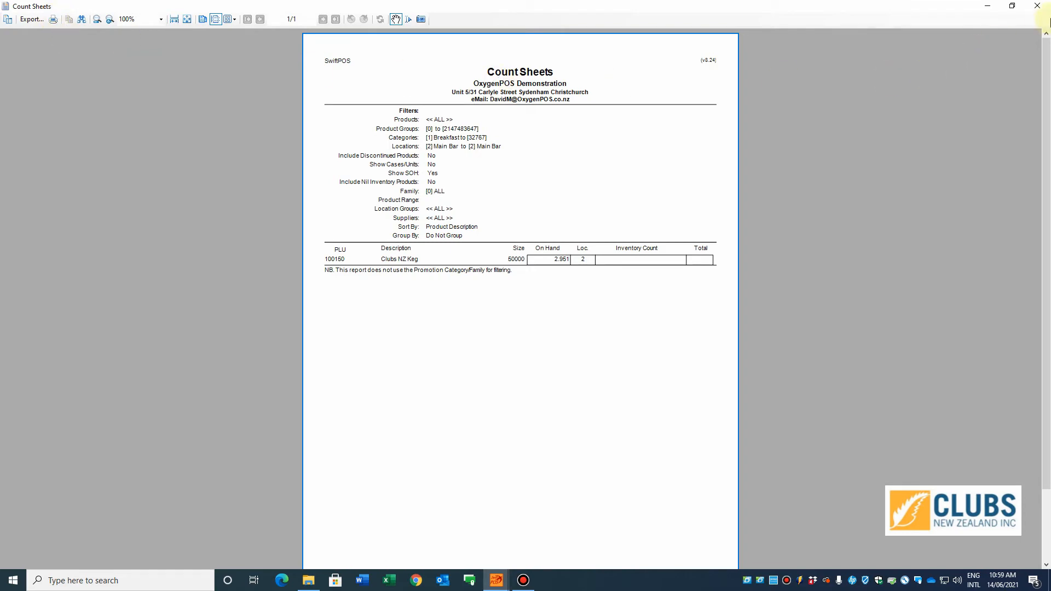
pyautogui.click(1039, 7)
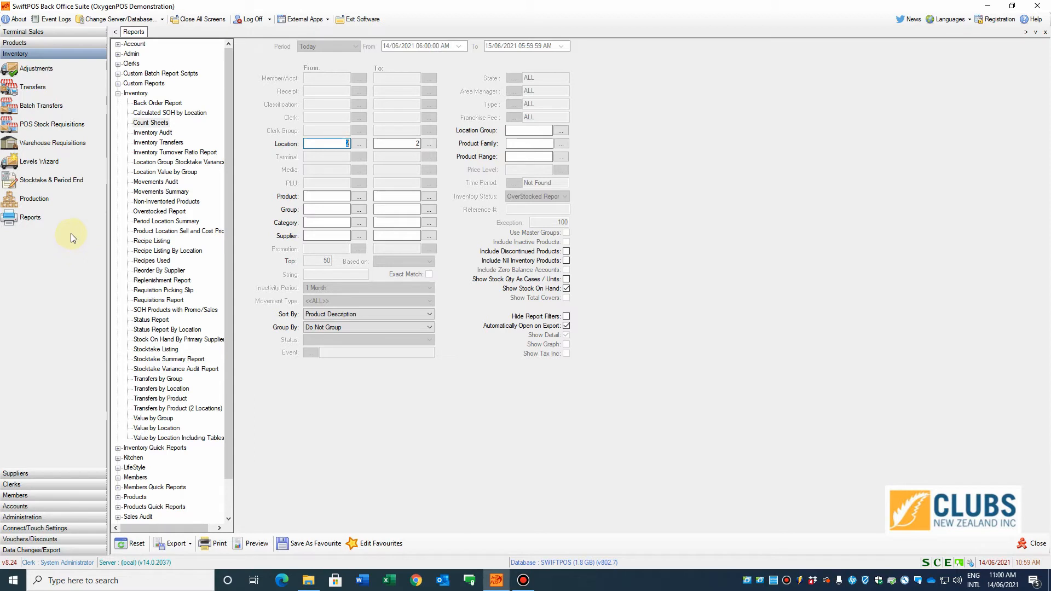
# Step: Start a new stocktake for the Main Bar location and accept locking its inventory
pyautogui.click(47, 181)
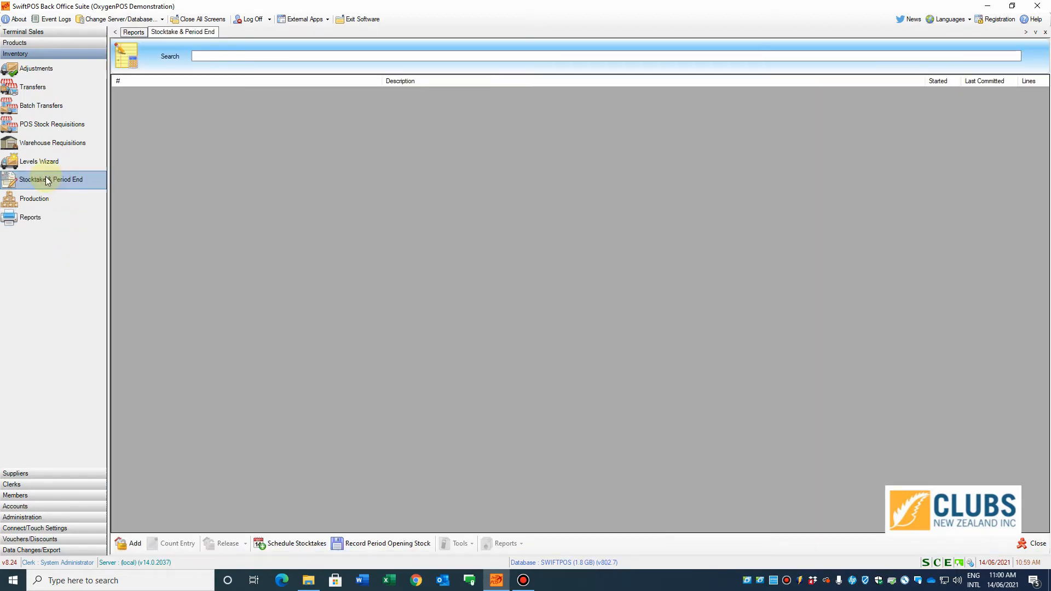
pyautogui.click(128, 544)
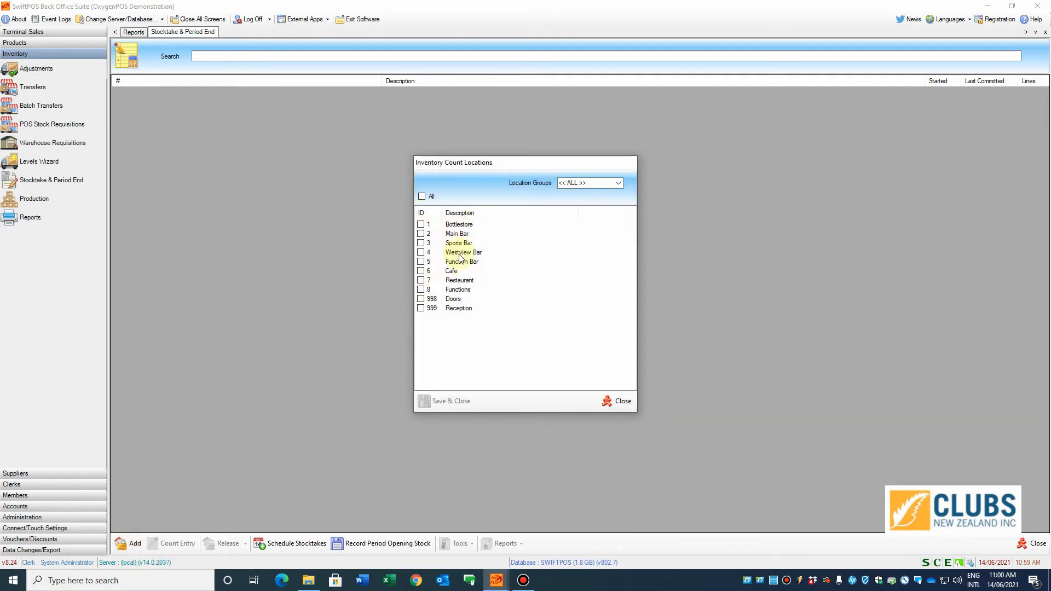
pyautogui.click(421, 234)
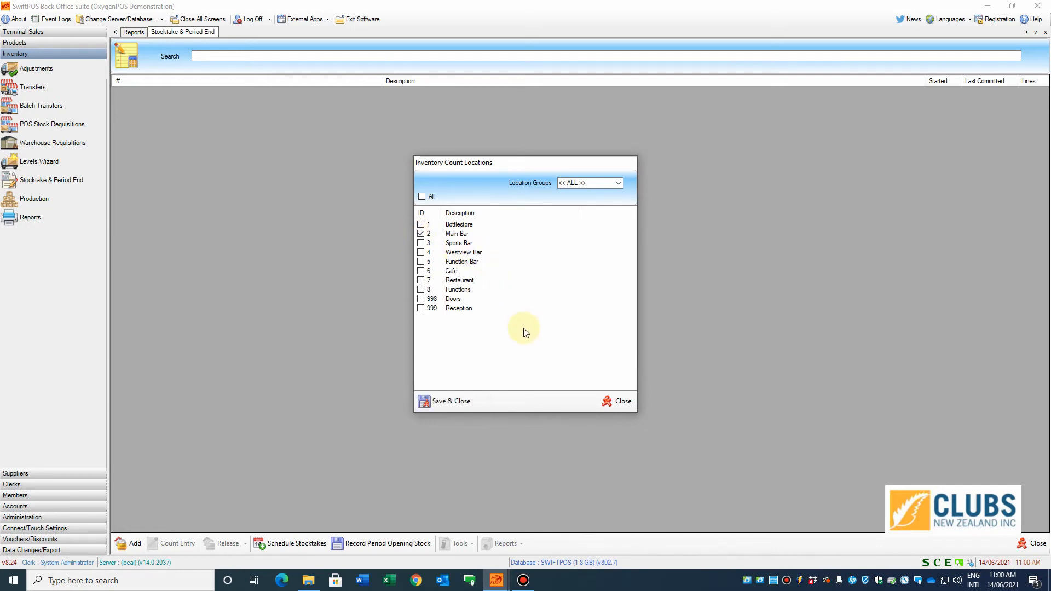
pyautogui.click(462, 400)
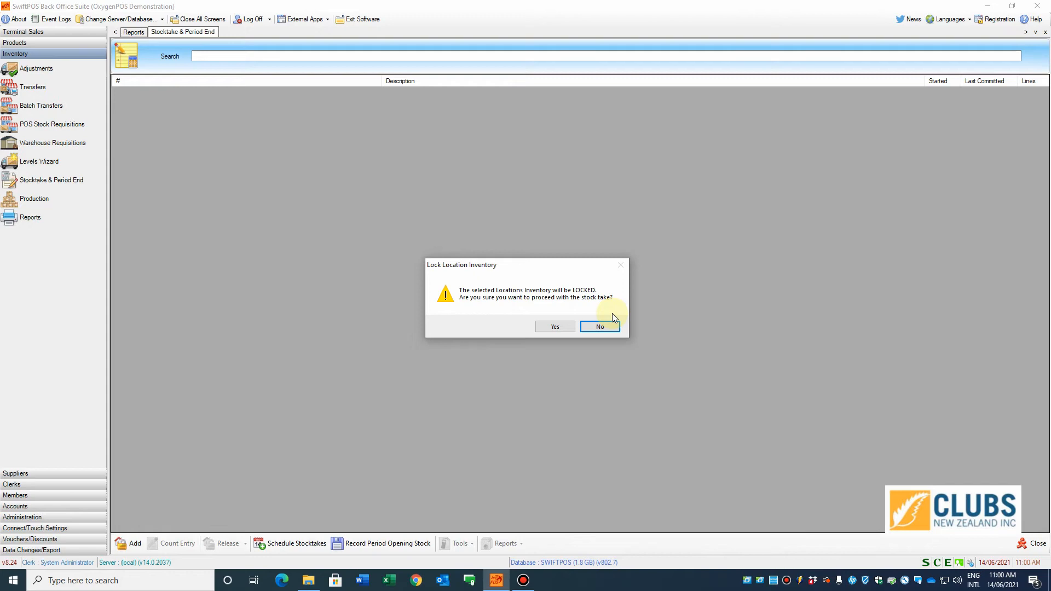
pyautogui.click(556, 327)
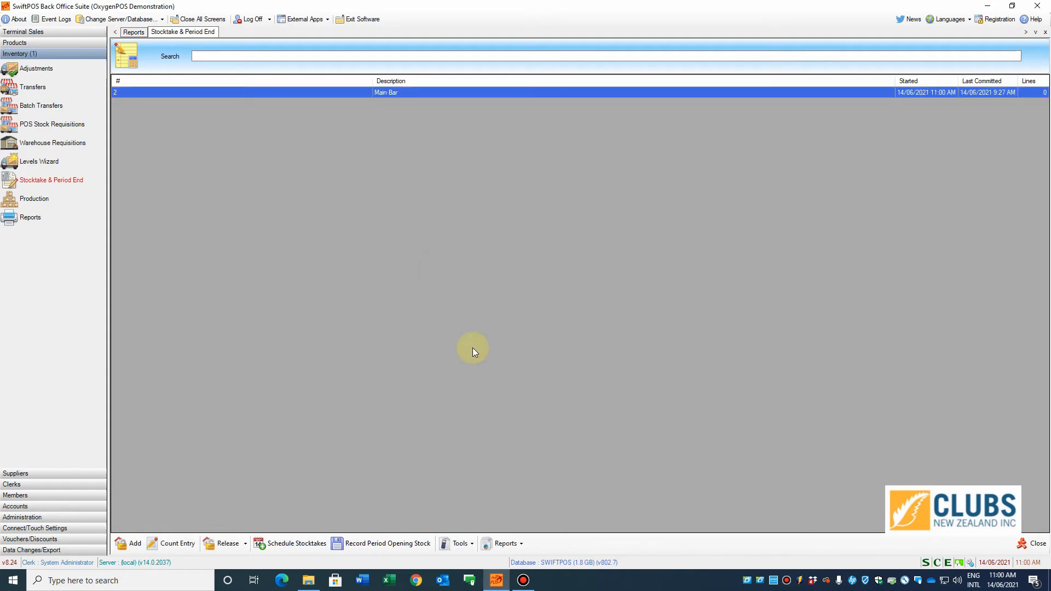
# Step: Fill the Main Bar count using the Products Wizard, grouped by product group and sorted by product code, and close the generated count sheet
pyautogui.click(177, 544)
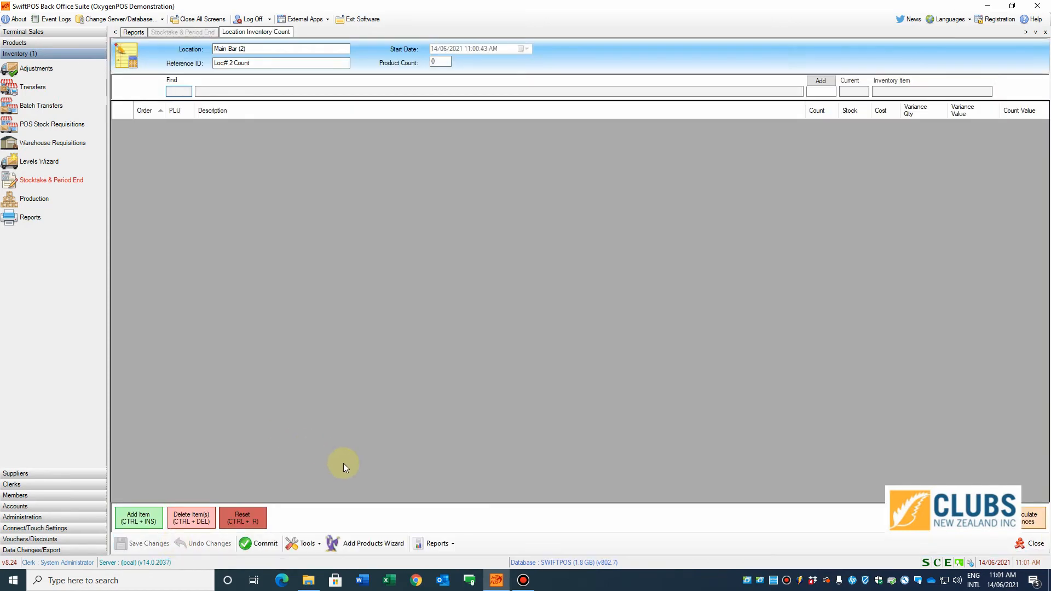
pyautogui.click(372, 545)
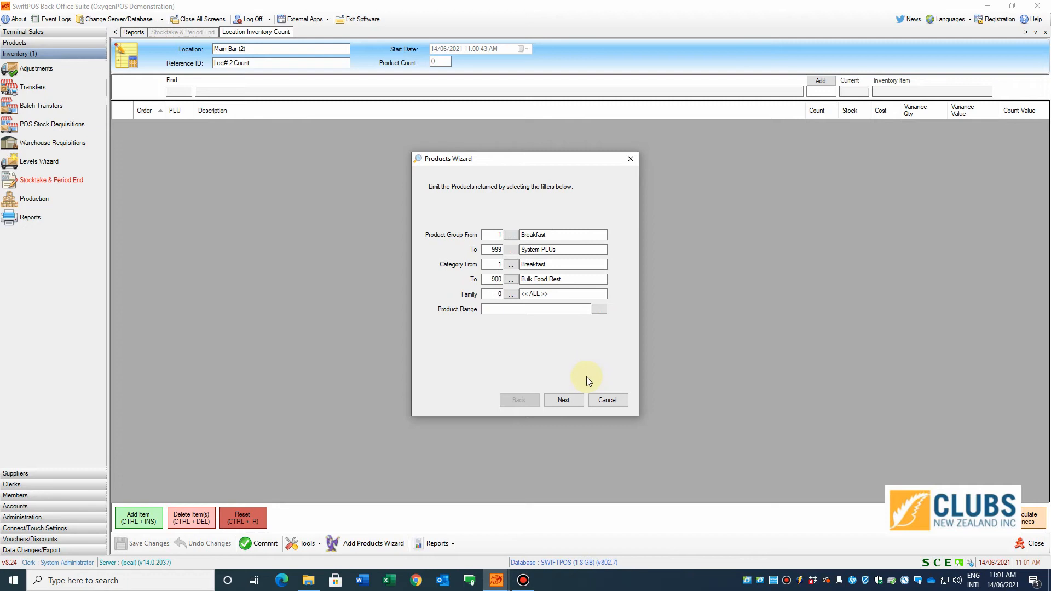
pyautogui.click(564, 400)
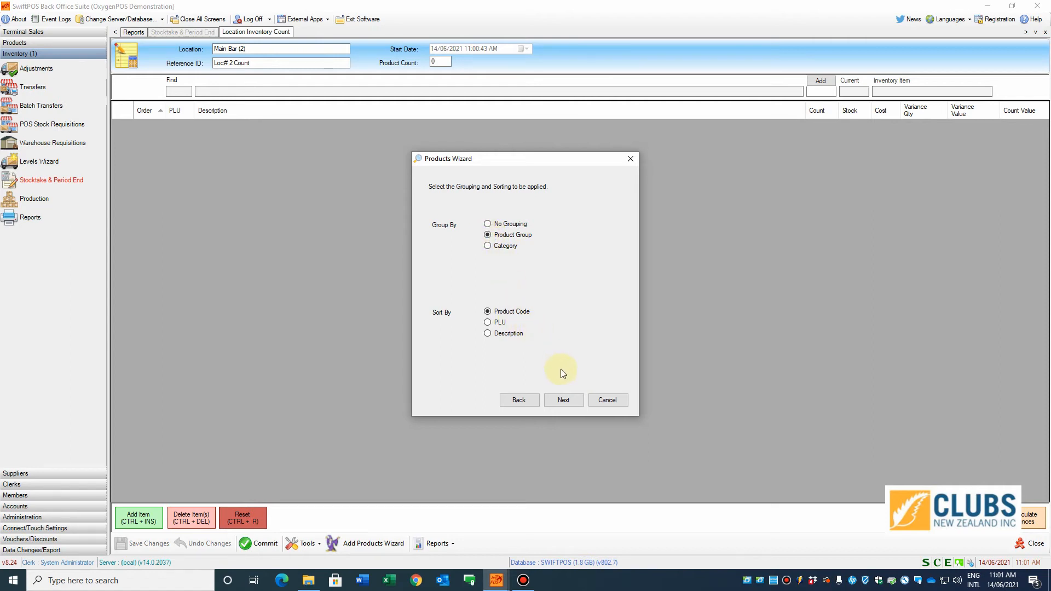
pyautogui.click(487, 311)
pyautogui.click(564, 400)
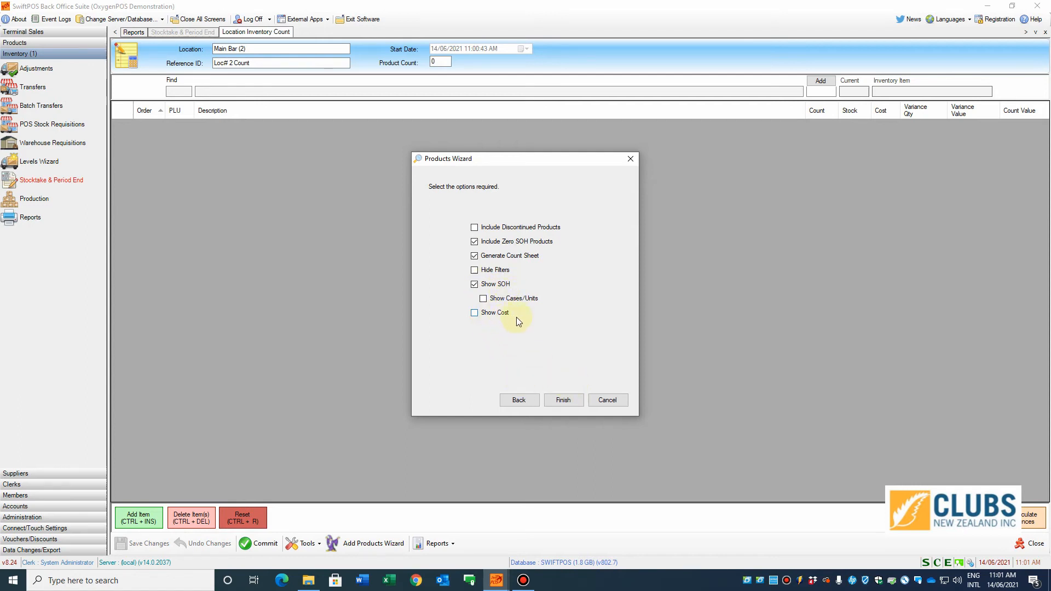
pyautogui.click(566, 399)
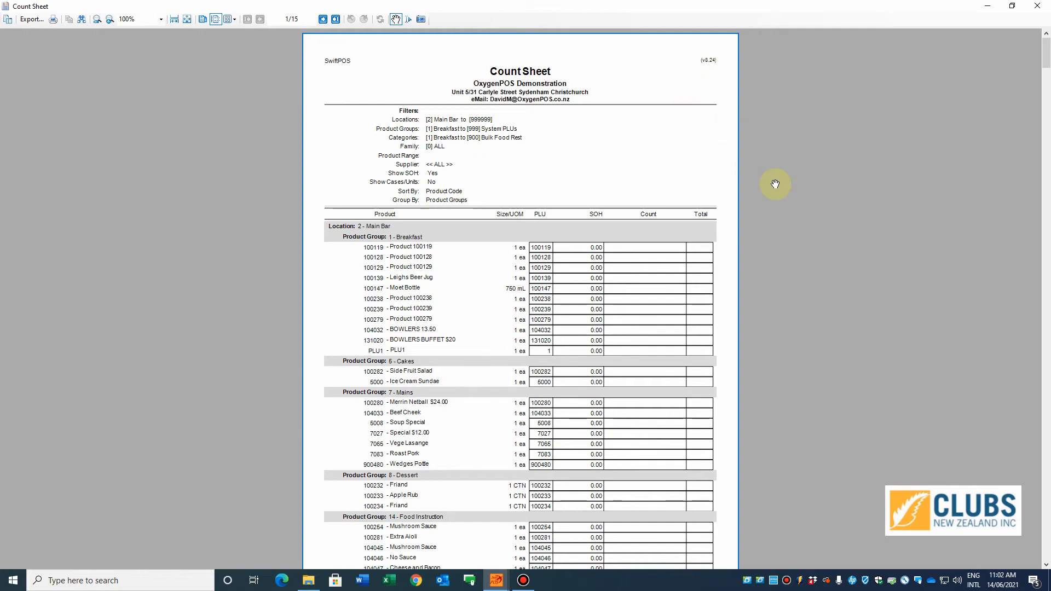
pyautogui.click(1037, 9)
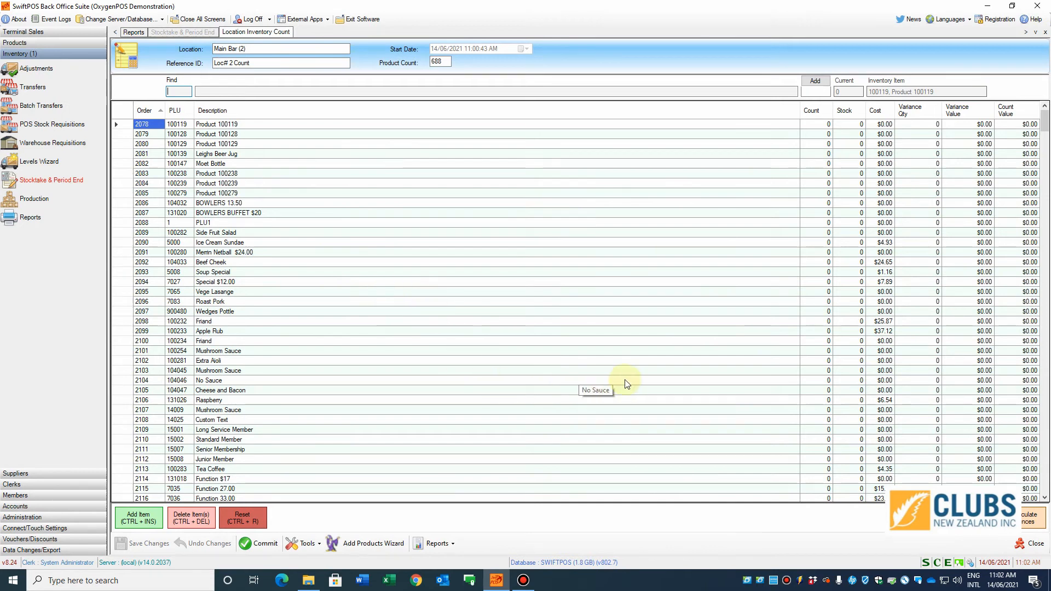
# Step: Enter a count of 2.9 for Clubs NZ Keg in the Main Bar inventory count
pyautogui.click(828, 125)
pyautogui.click(827, 135)
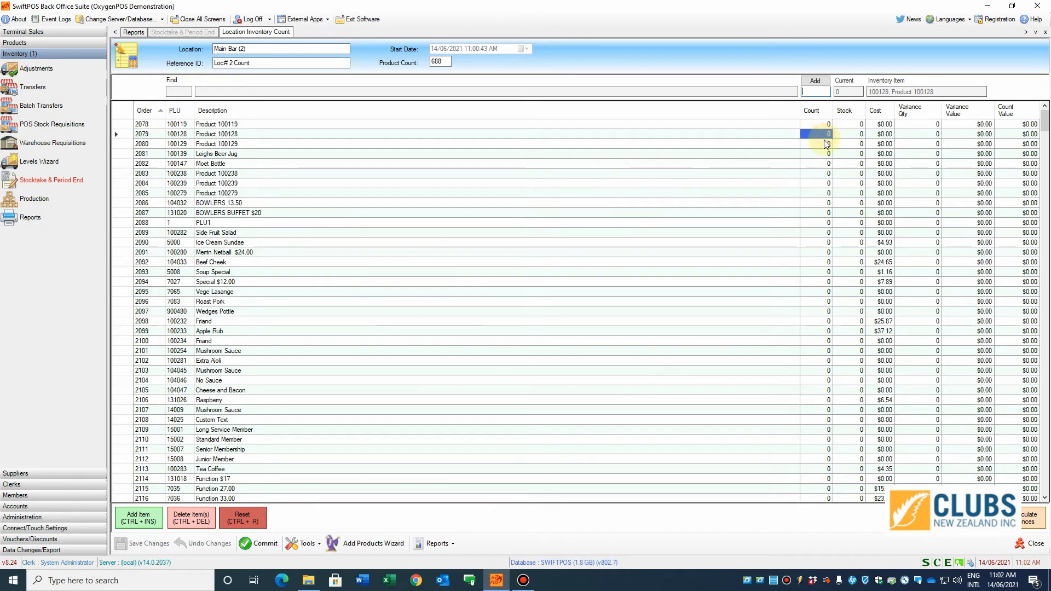
pyautogui.click(825, 145)
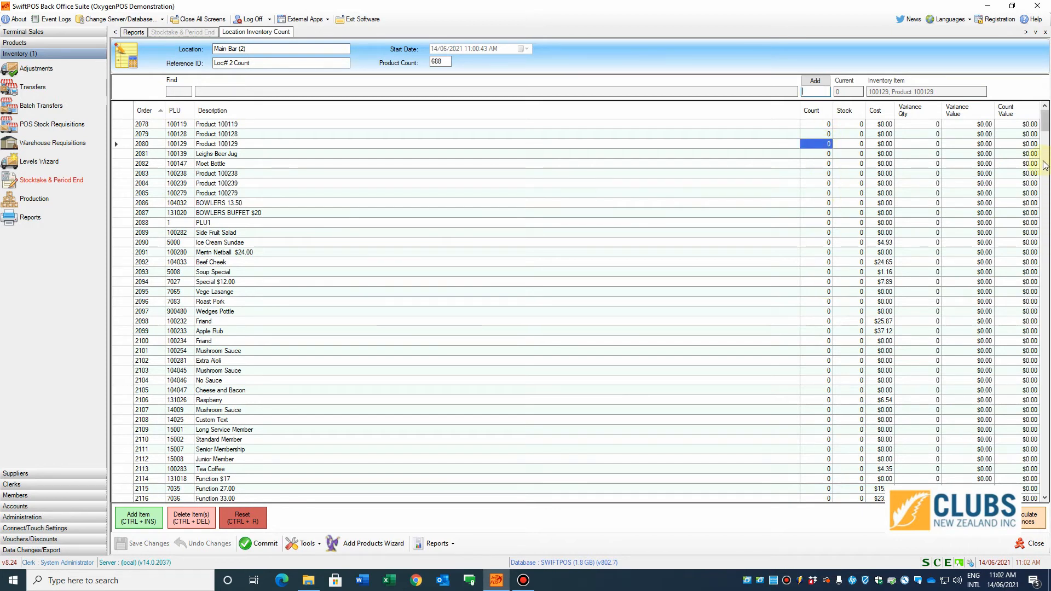
pyautogui.scroll(-6, 1046, 138)
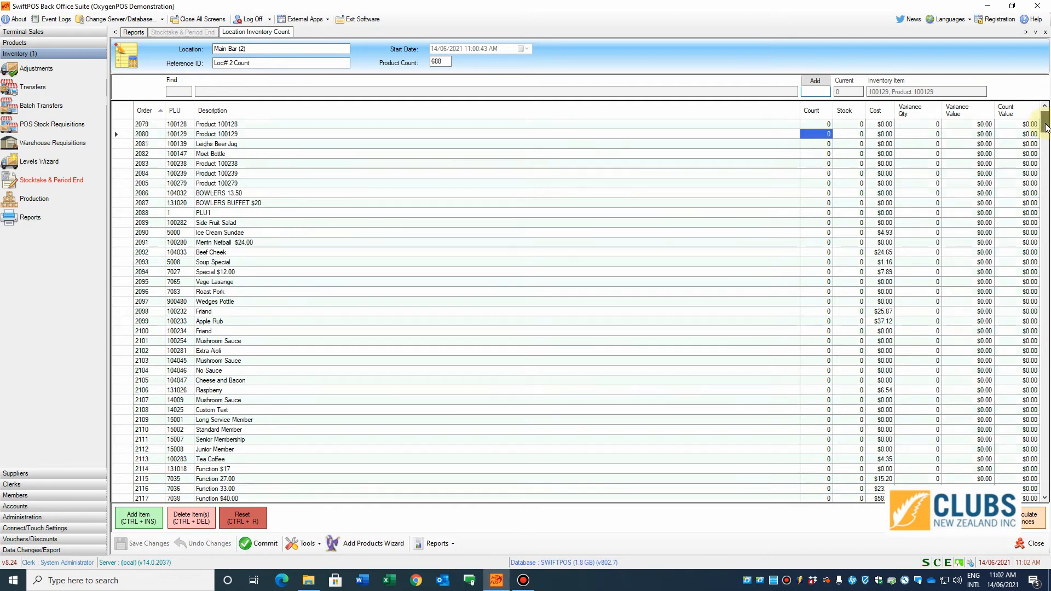
pyautogui.moveTo(1047, 137); pyautogui.dragTo(1048, 145)
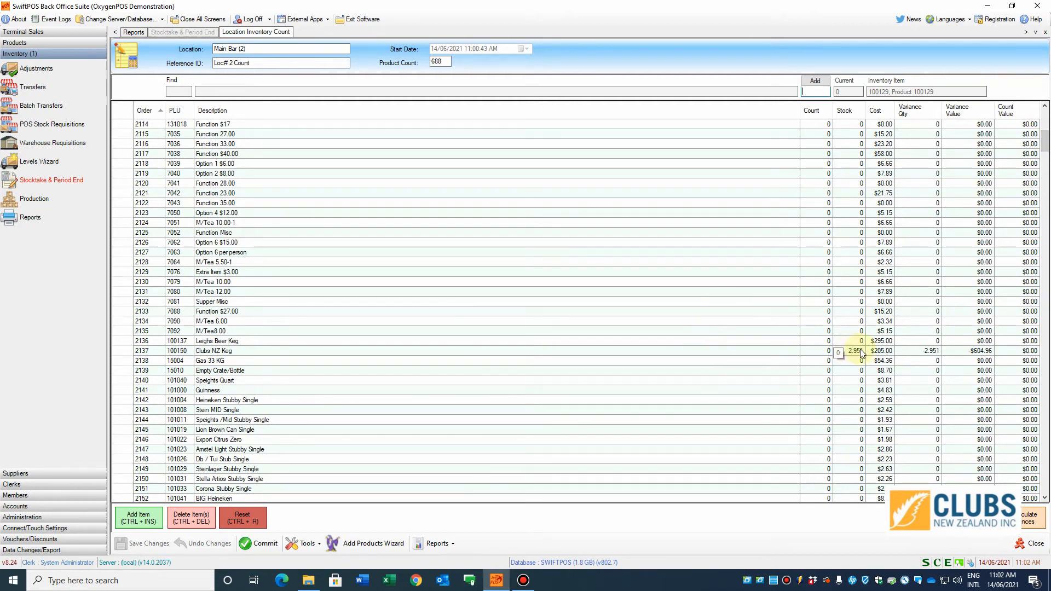
pyautogui.click(821, 351)
pyautogui.write('2.9')
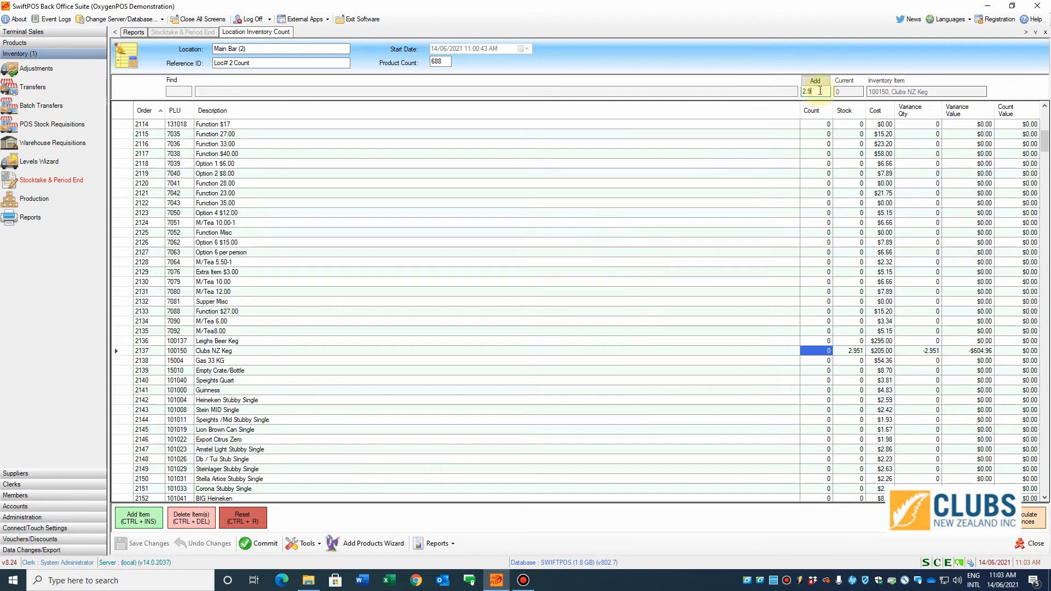
pyautogui.press('Return')
pyautogui.press('Return')
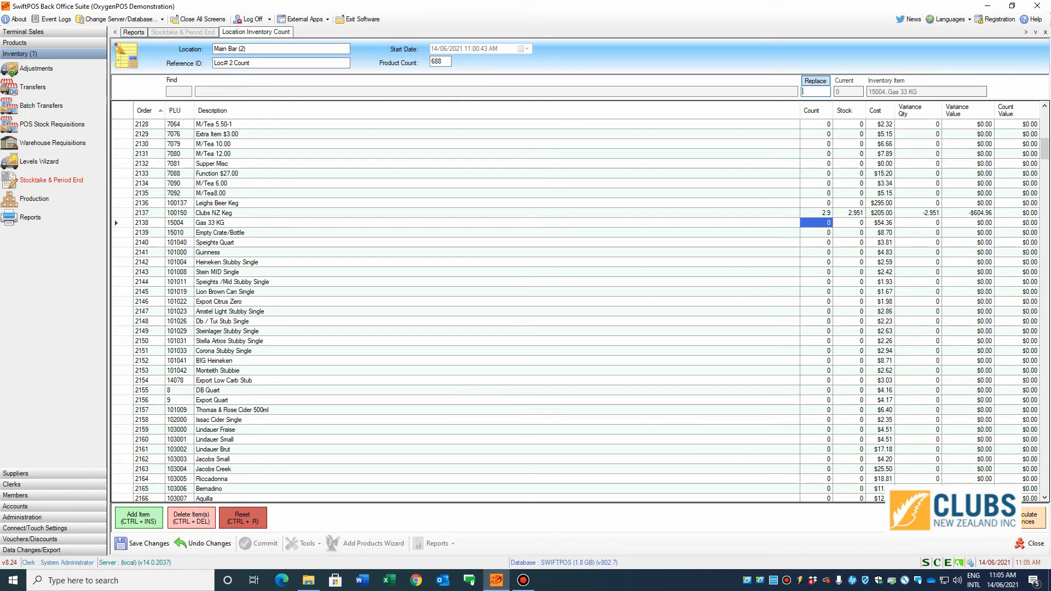
# Step: Save the count changes, recalculate the variances, and bring up the Clubs NZ Keg line
pyautogui.click(1033, 518)
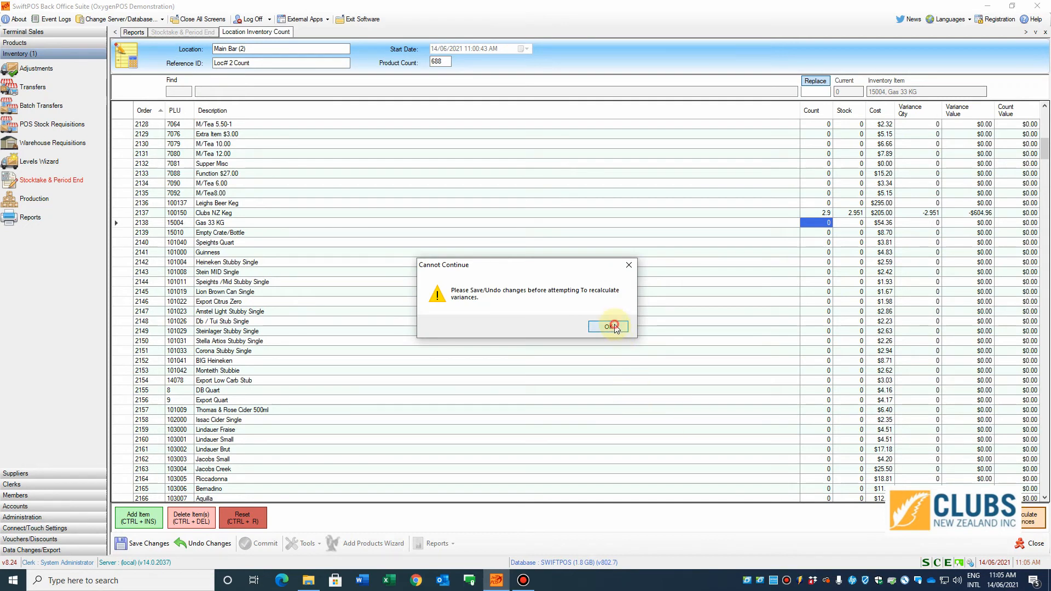
pyautogui.click(615, 326)
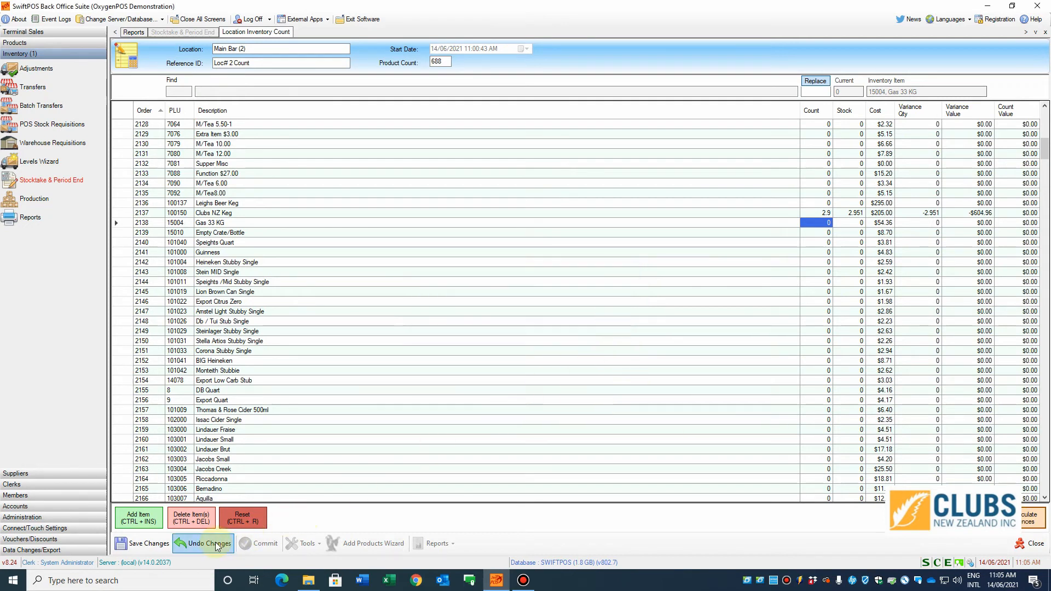
pyautogui.click(133, 543)
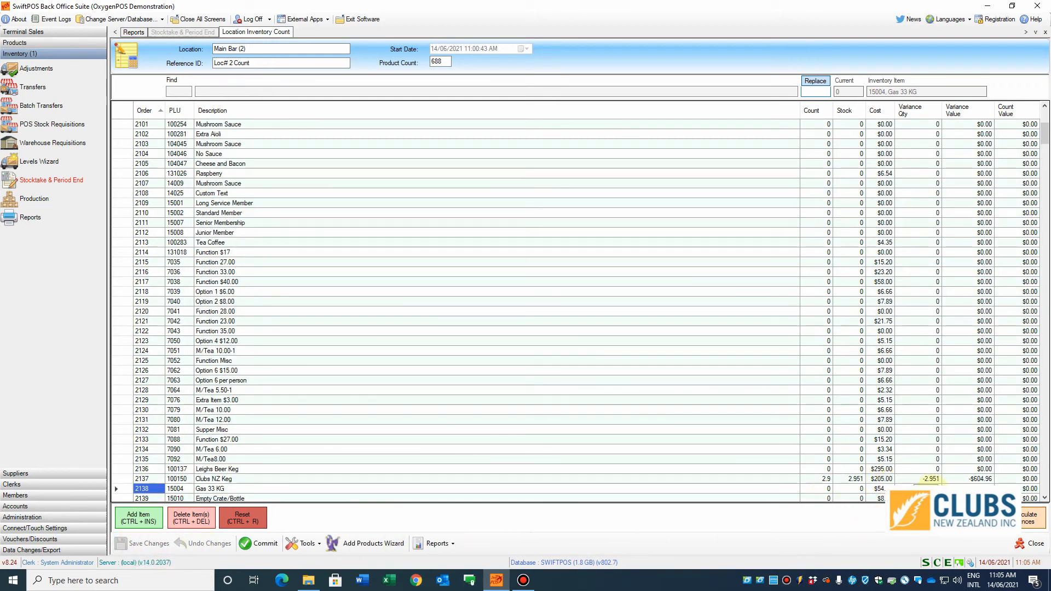
pyautogui.click(1032, 518)
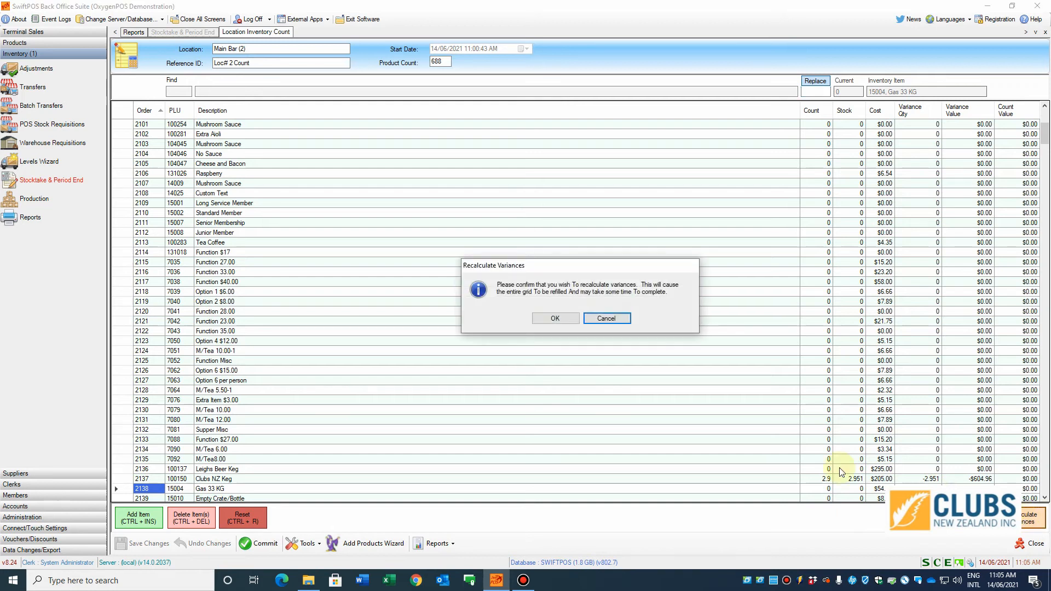
pyautogui.click(555, 319)
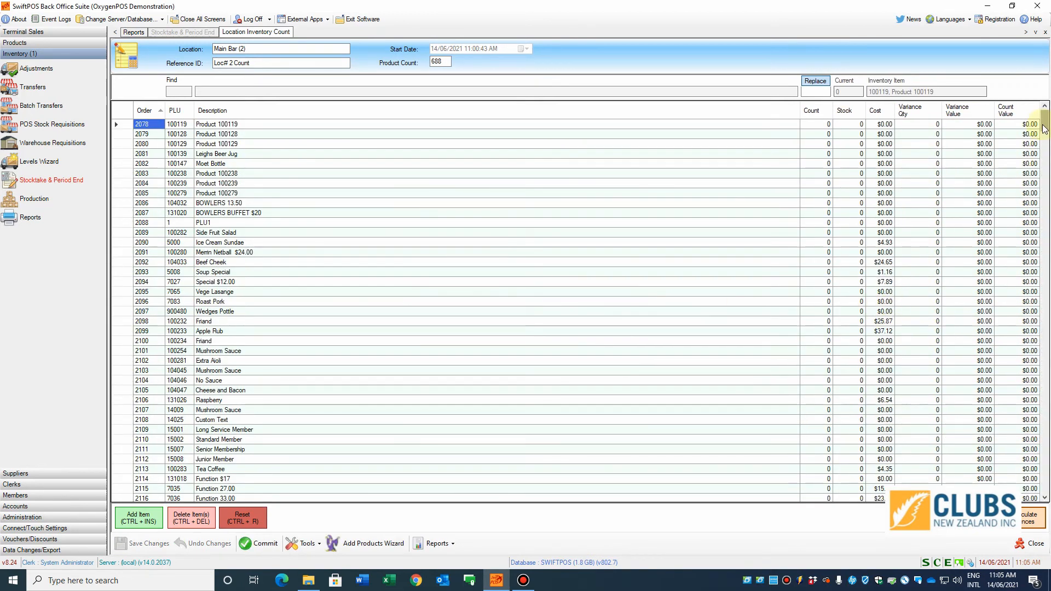
pyautogui.moveTo(1046, 127); pyautogui.dragTo(1047, 150)
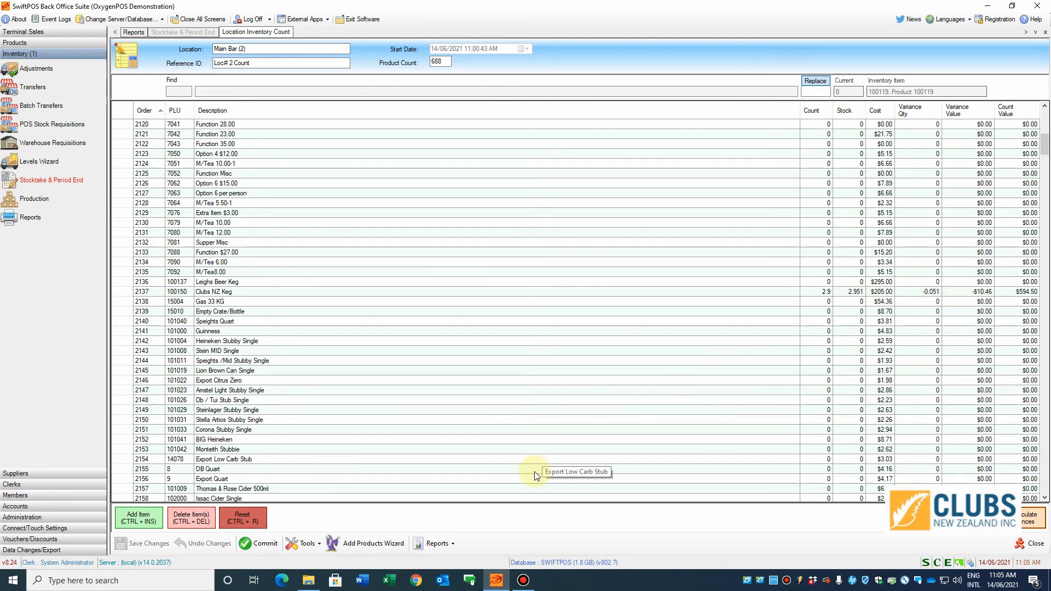
# Step: Preview the Variance Report for the Main Bar count with Products detail, and close the preview
pyautogui.click(453, 544)
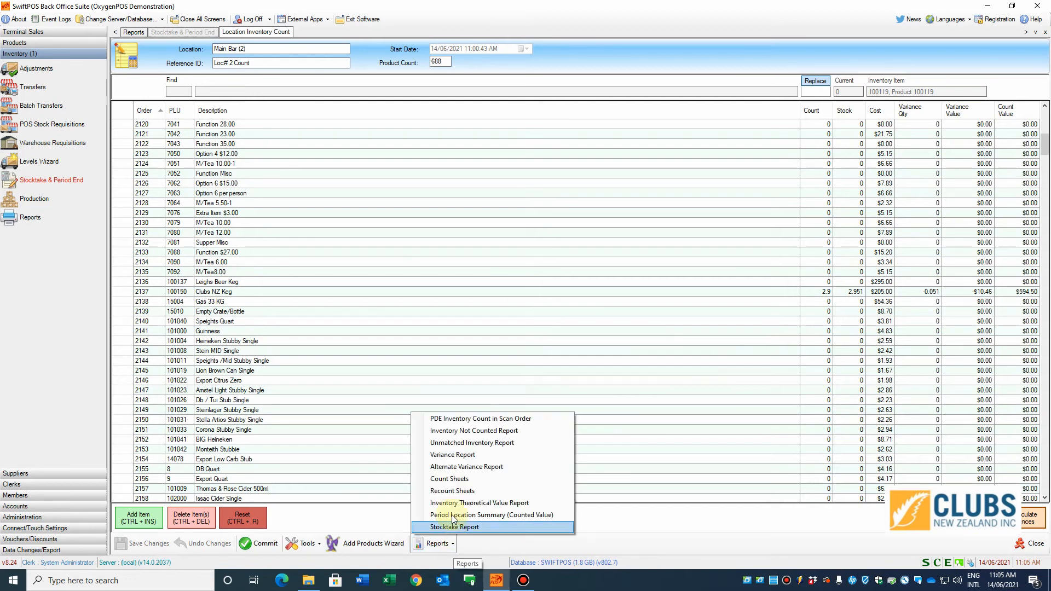
pyautogui.click(456, 456)
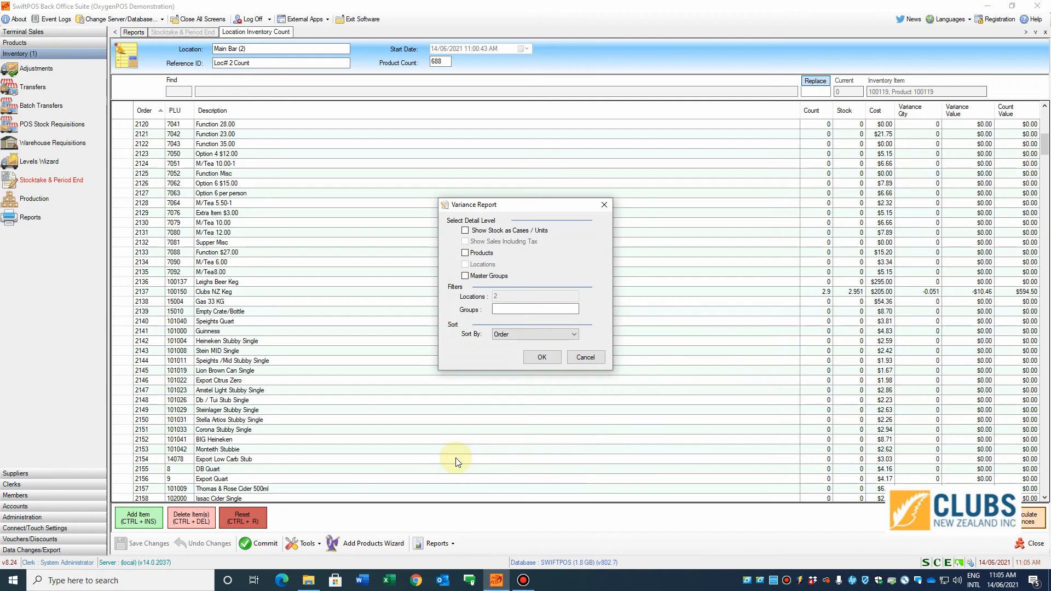
pyautogui.click(465, 254)
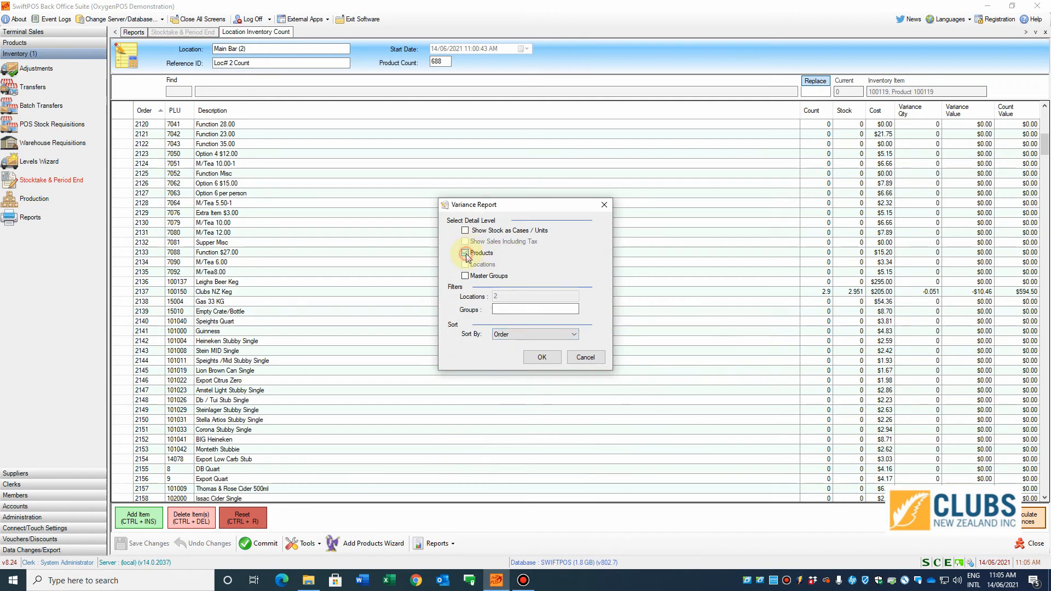
pyautogui.click(547, 359)
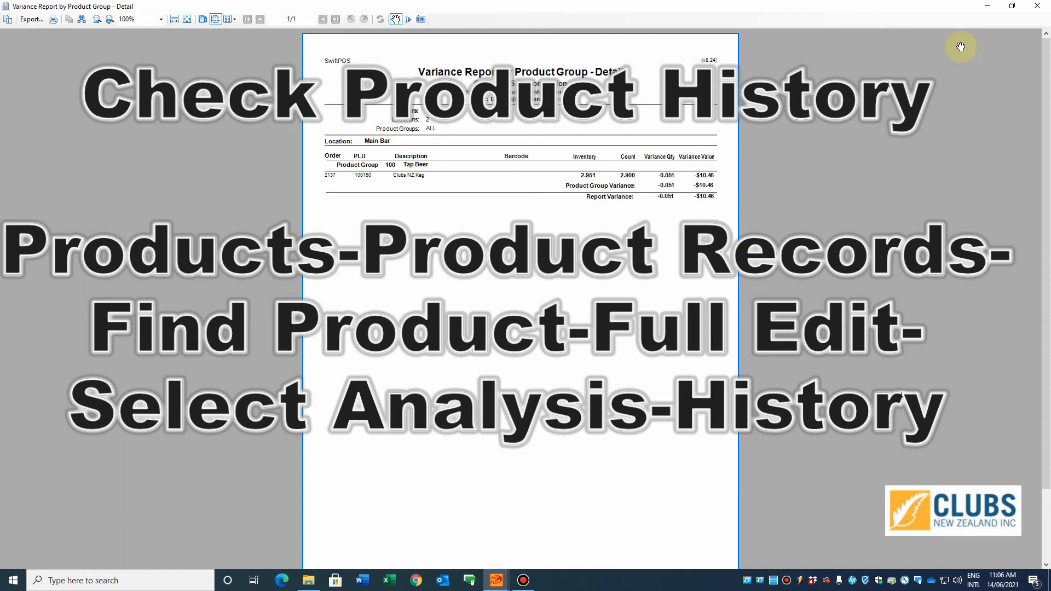
pyautogui.click(1039, 10)
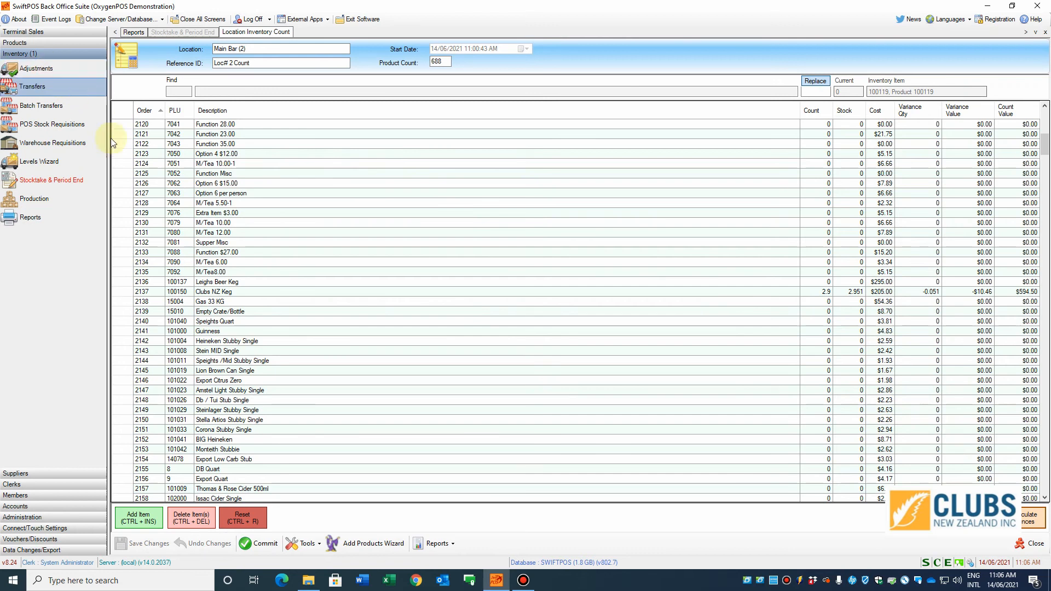
# Step: Commit the Main Bar stocktake, accepting the export folder for its reports
pyautogui.click(823, 293)
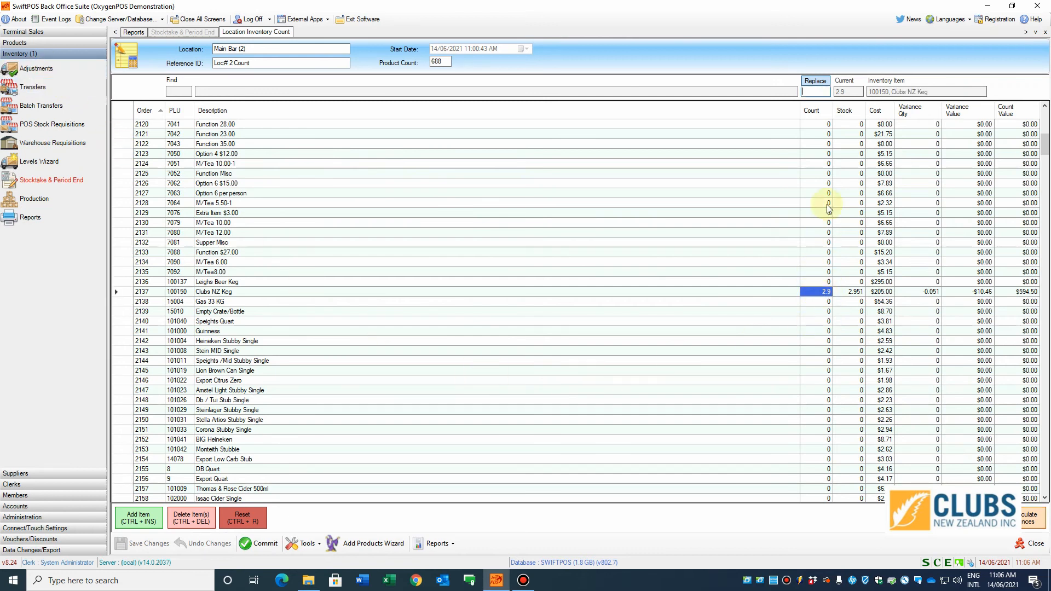
pyautogui.click(819, 94)
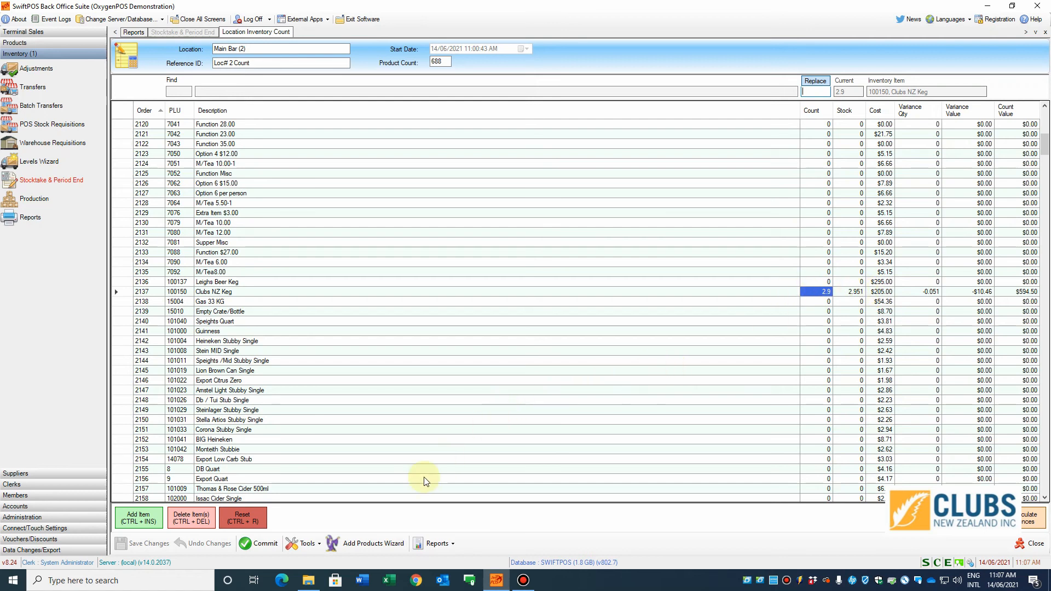
pyautogui.click(269, 545)
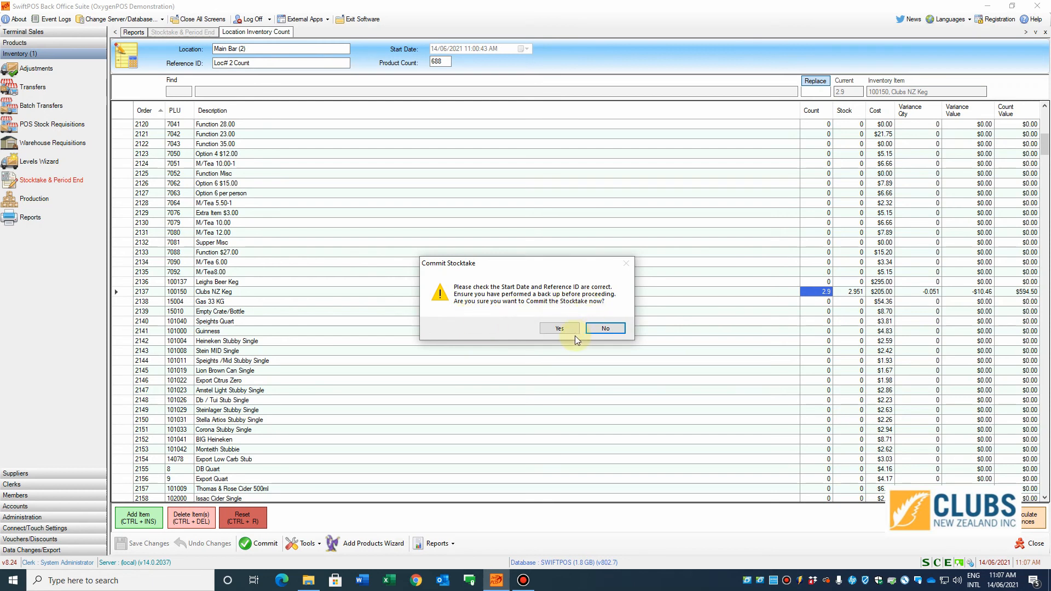
pyautogui.click(558, 328)
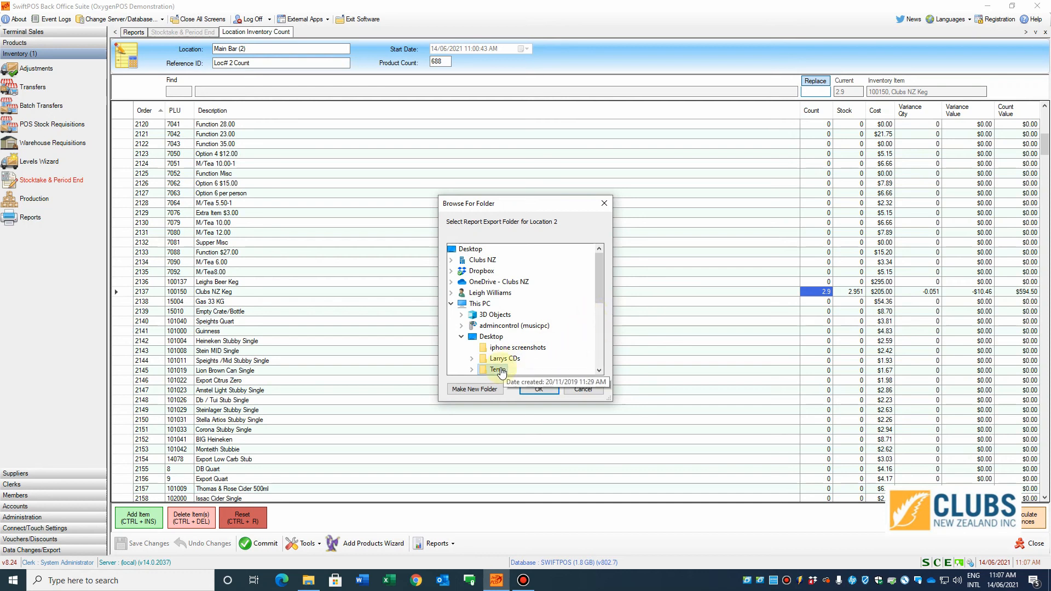
pyautogui.click(535, 389)
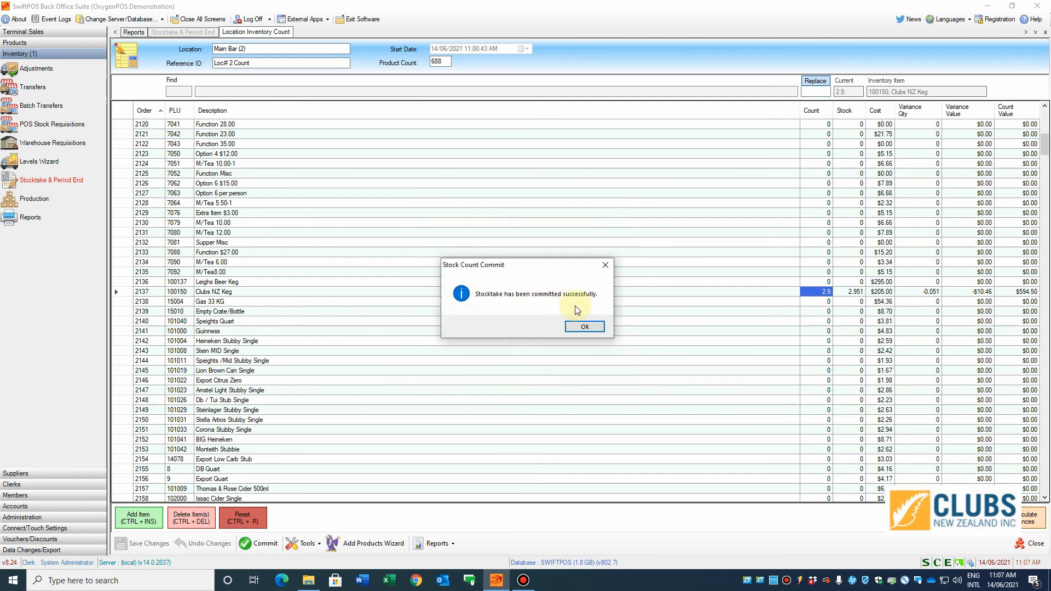
pyautogui.click(584, 326)
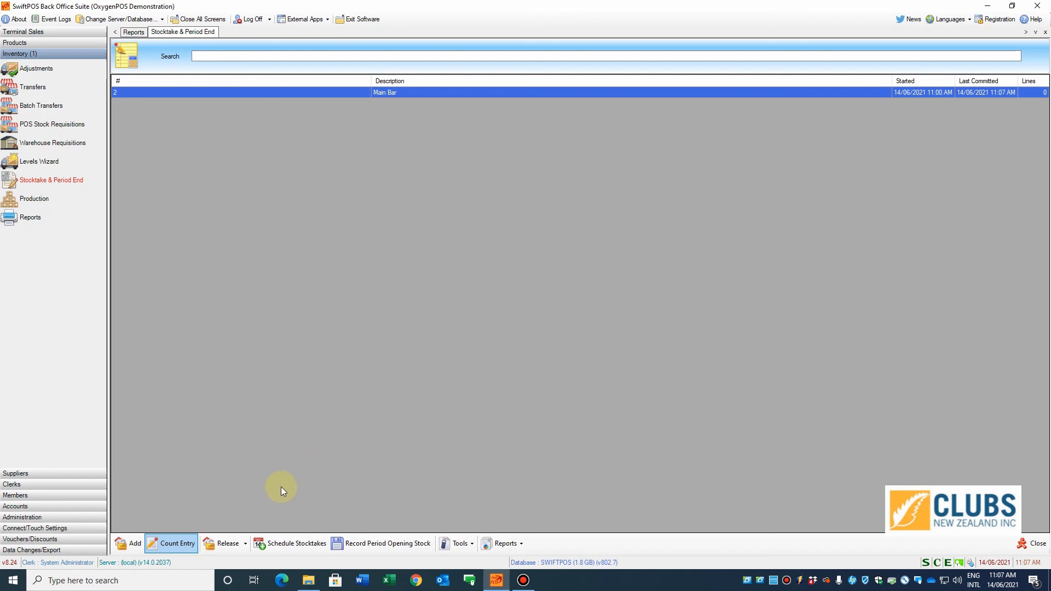
# Step: Release all stocktake locations and acknowledge the release message
pyautogui.click(246, 547)
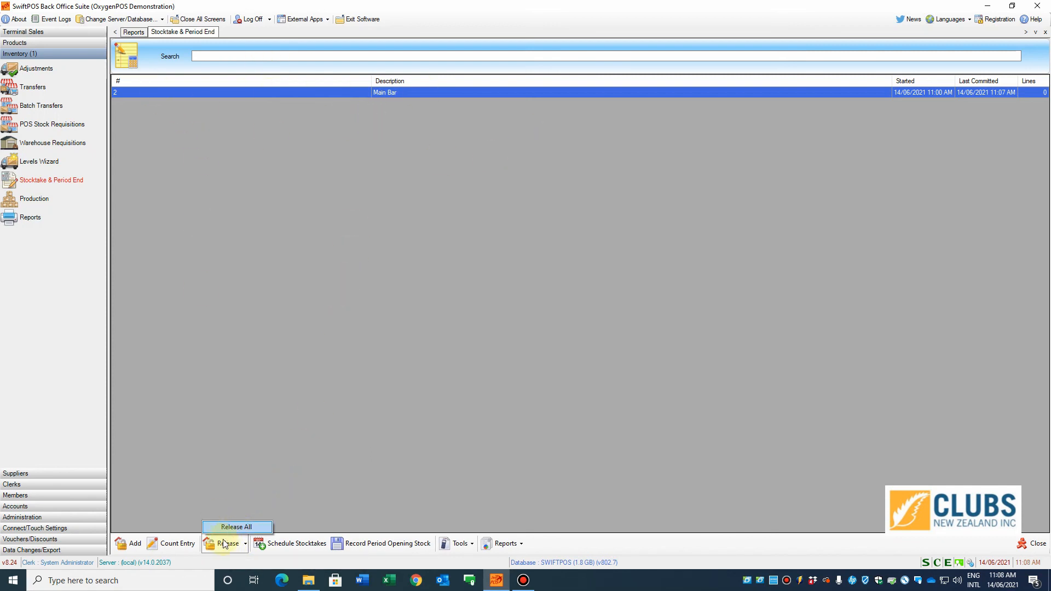
pyautogui.click(237, 527)
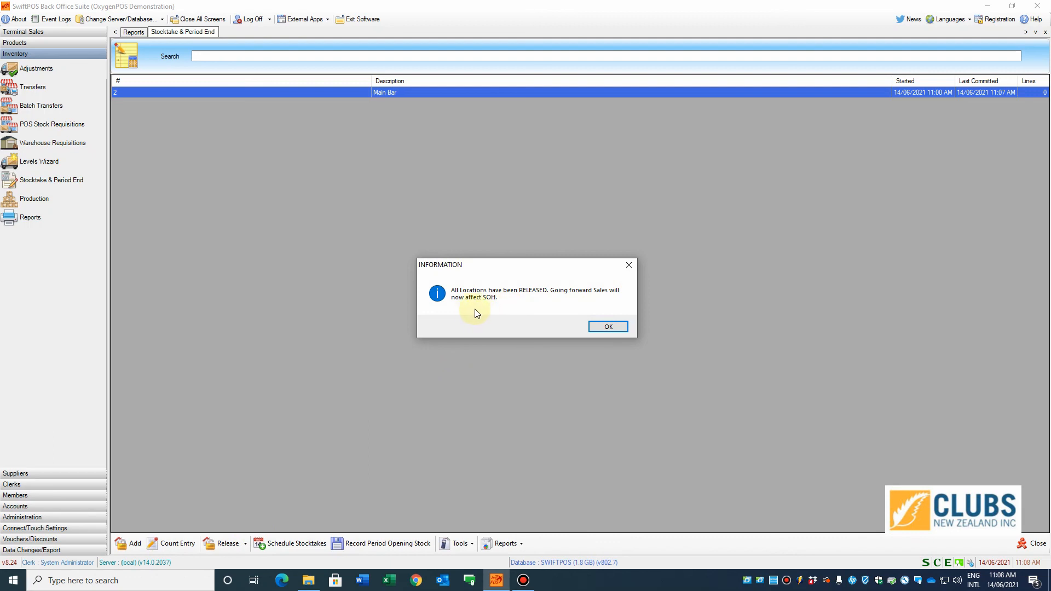
pyautogui.click(605, 327)
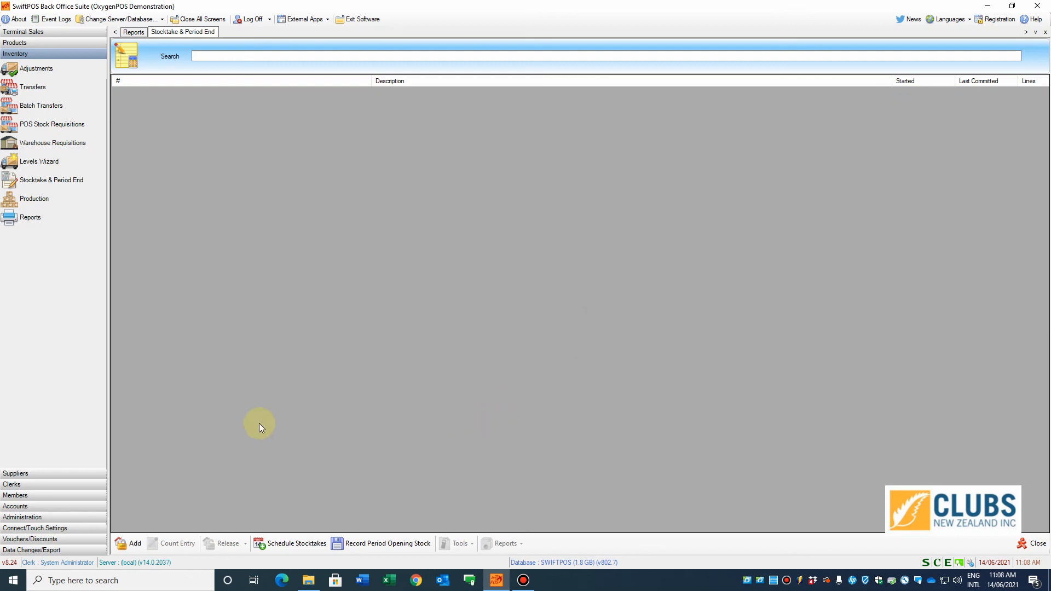
# Step: Preview the inventory Status Report for location 2 with the product range limited to 100150
pyautogui.click(29, 217)
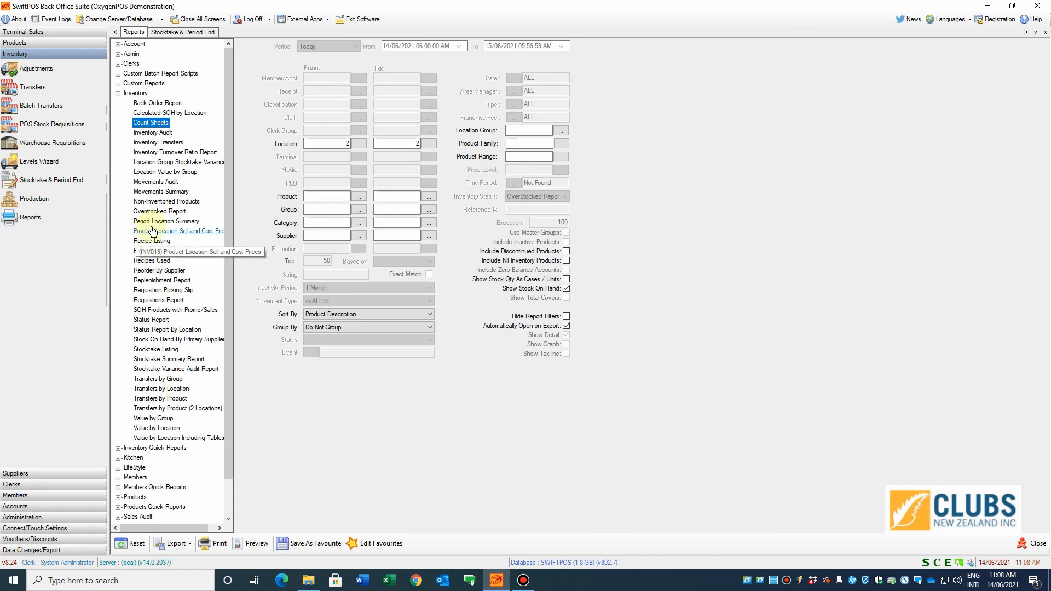
pyautogui.click(149, 123)
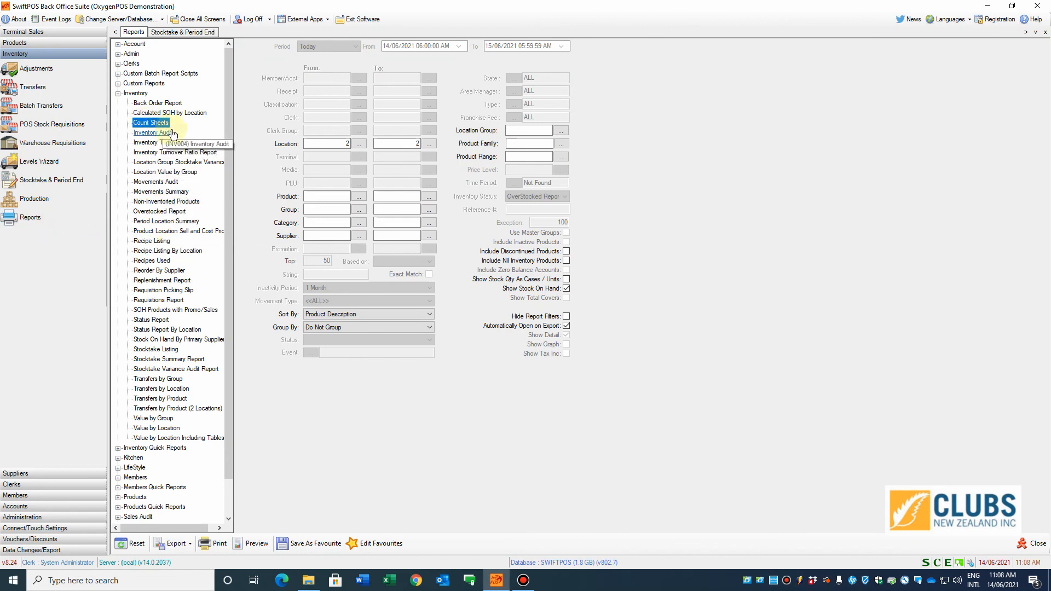
pyautogui.click(152, 320)
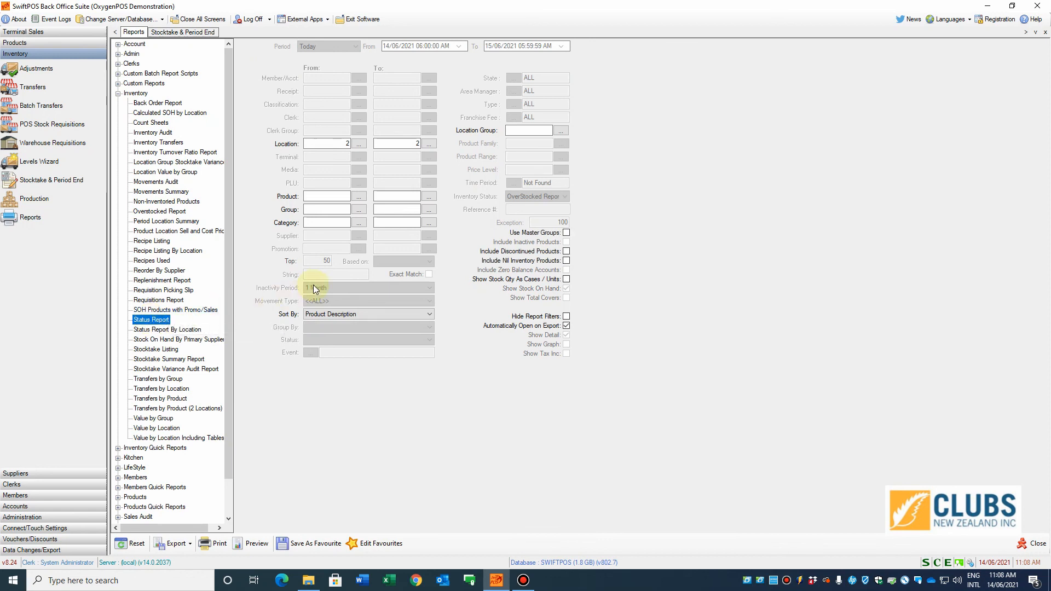
pyautogui.click(328, 196)
pyautogui.write('1001050')
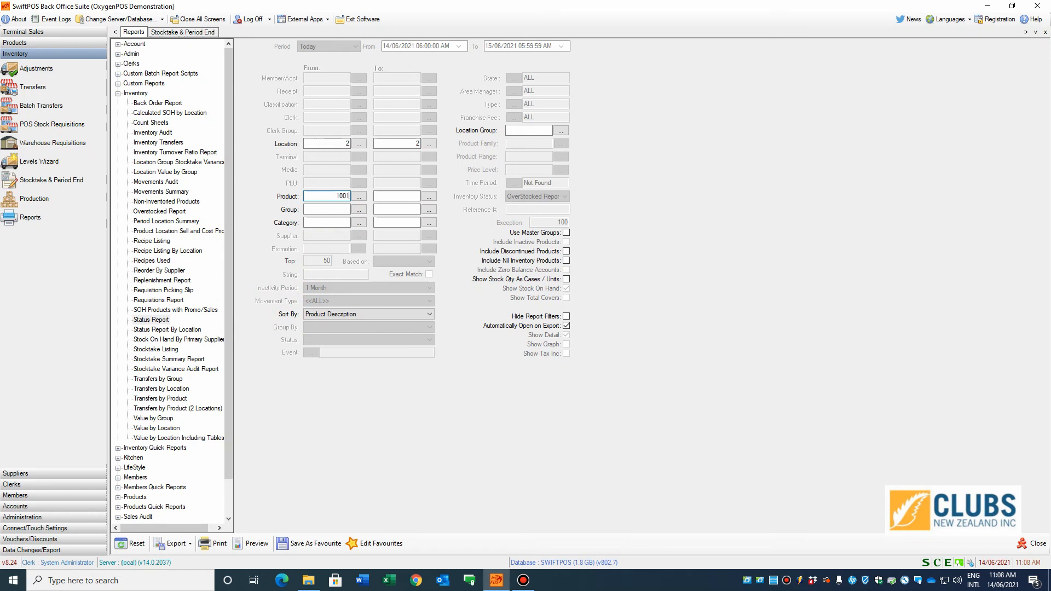
pyautogui.click(386, 196)
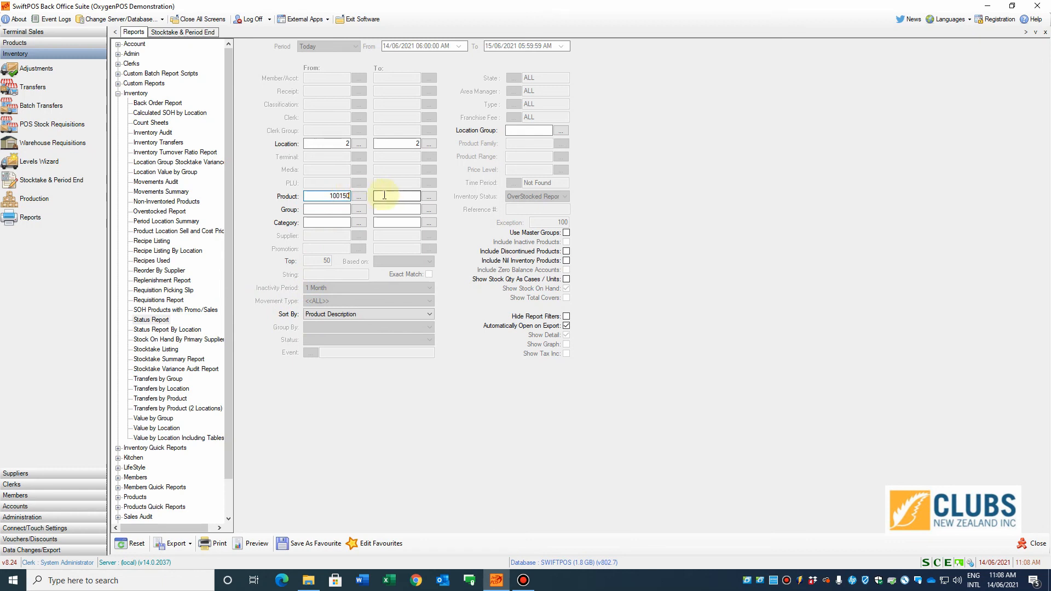
pyautogui.write('100150')
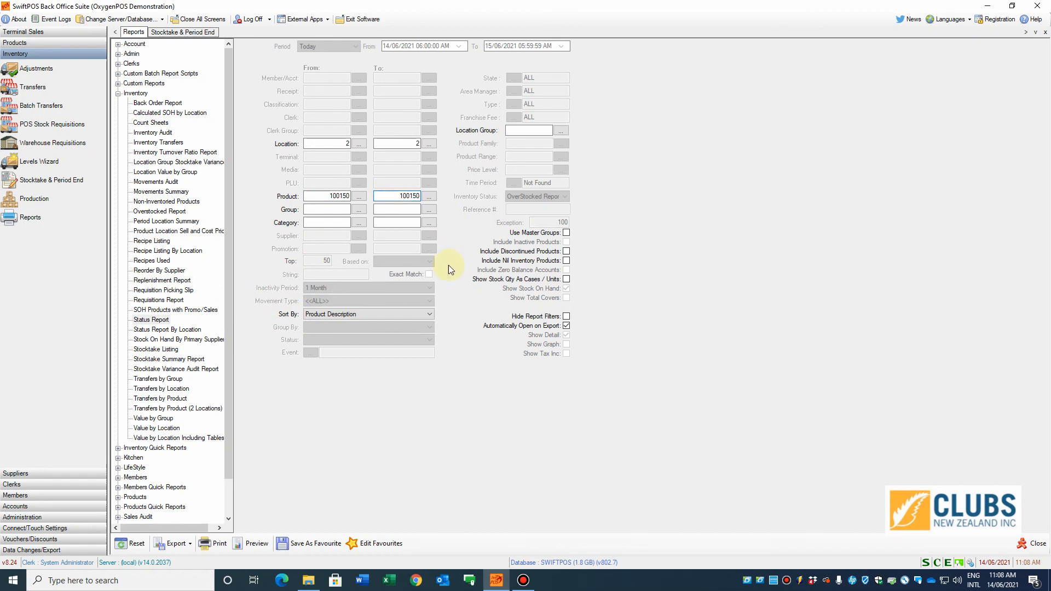
pyautogui.click(258, 541)
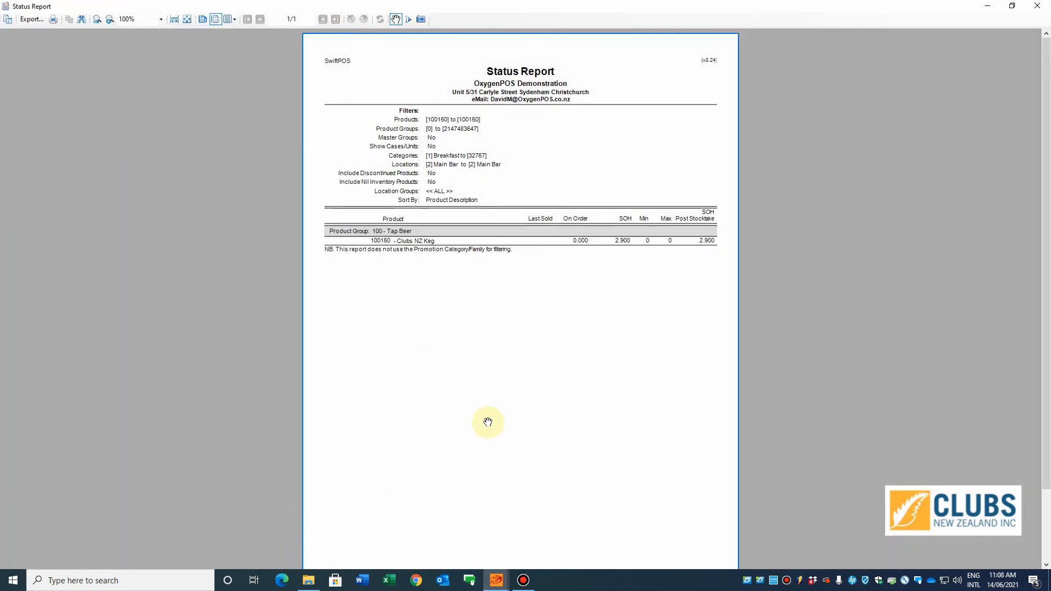